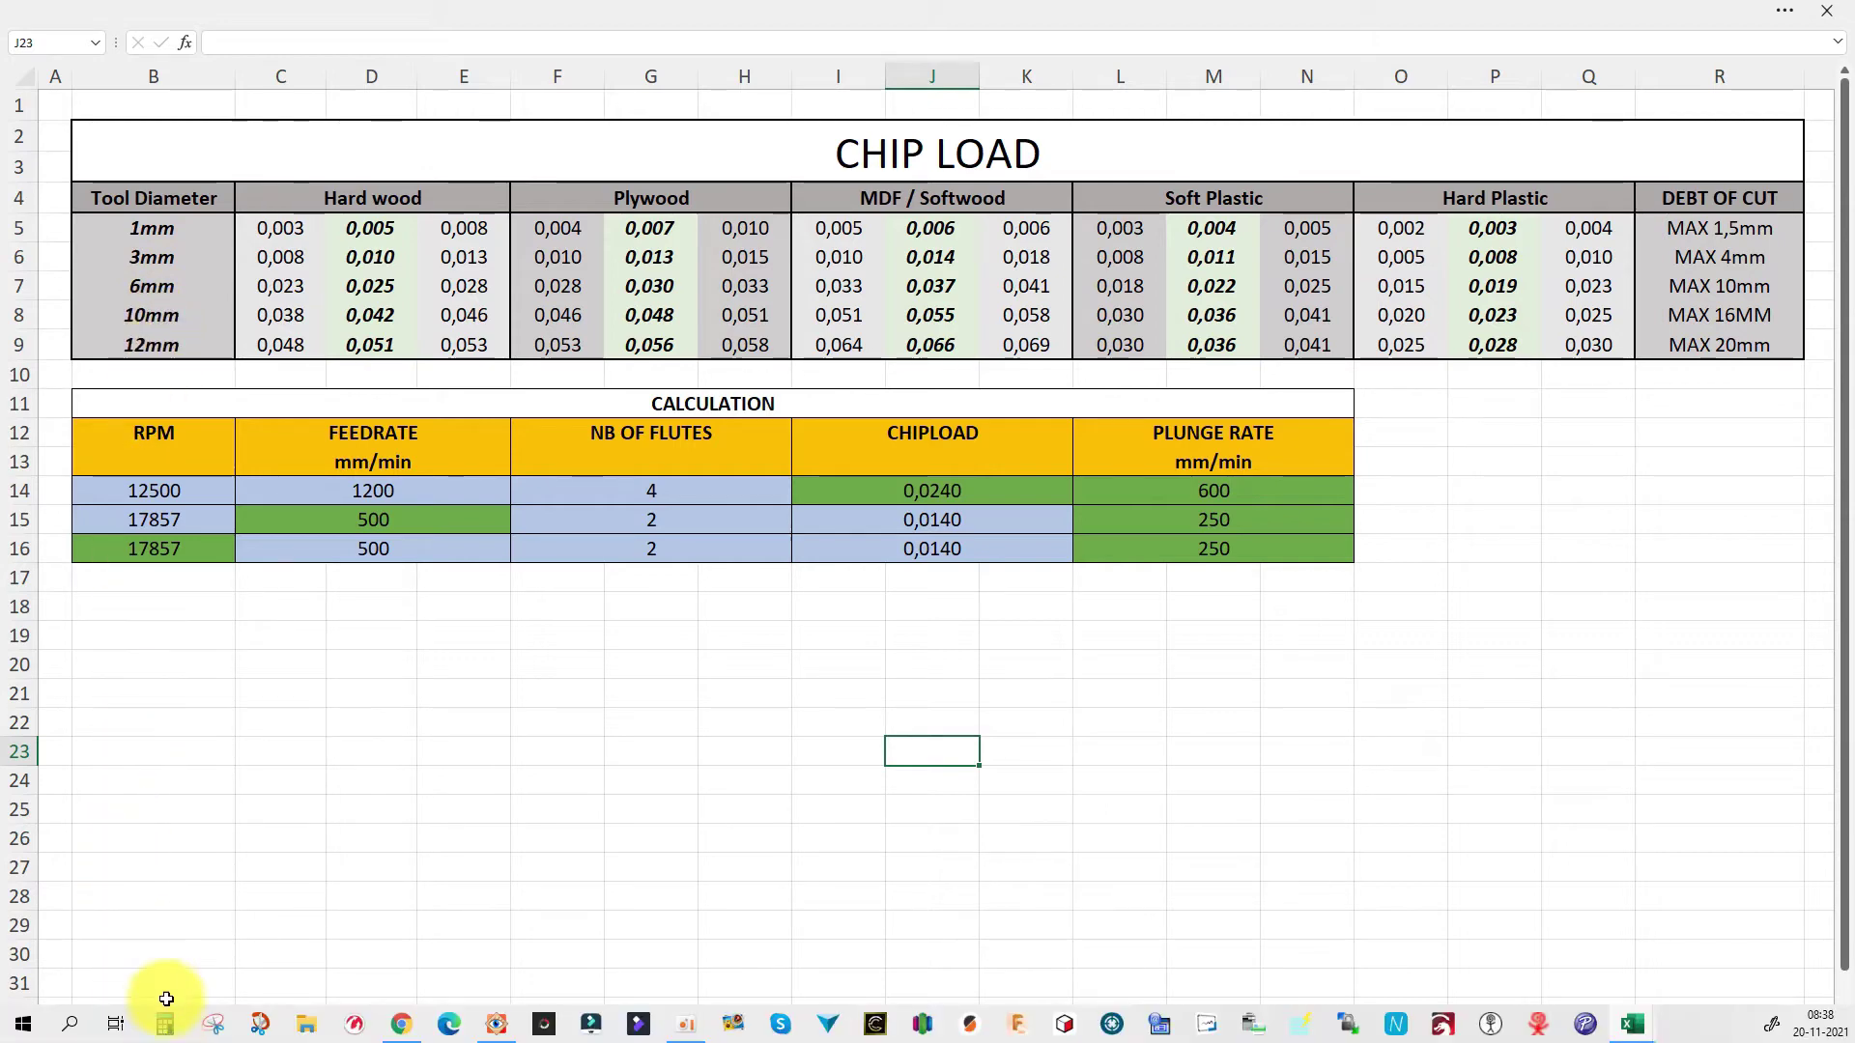
# Compare against the inch sheet, then check row 14's chip load and plunge rate results on the mm sheet.
pyautogui.click(164, 1026)
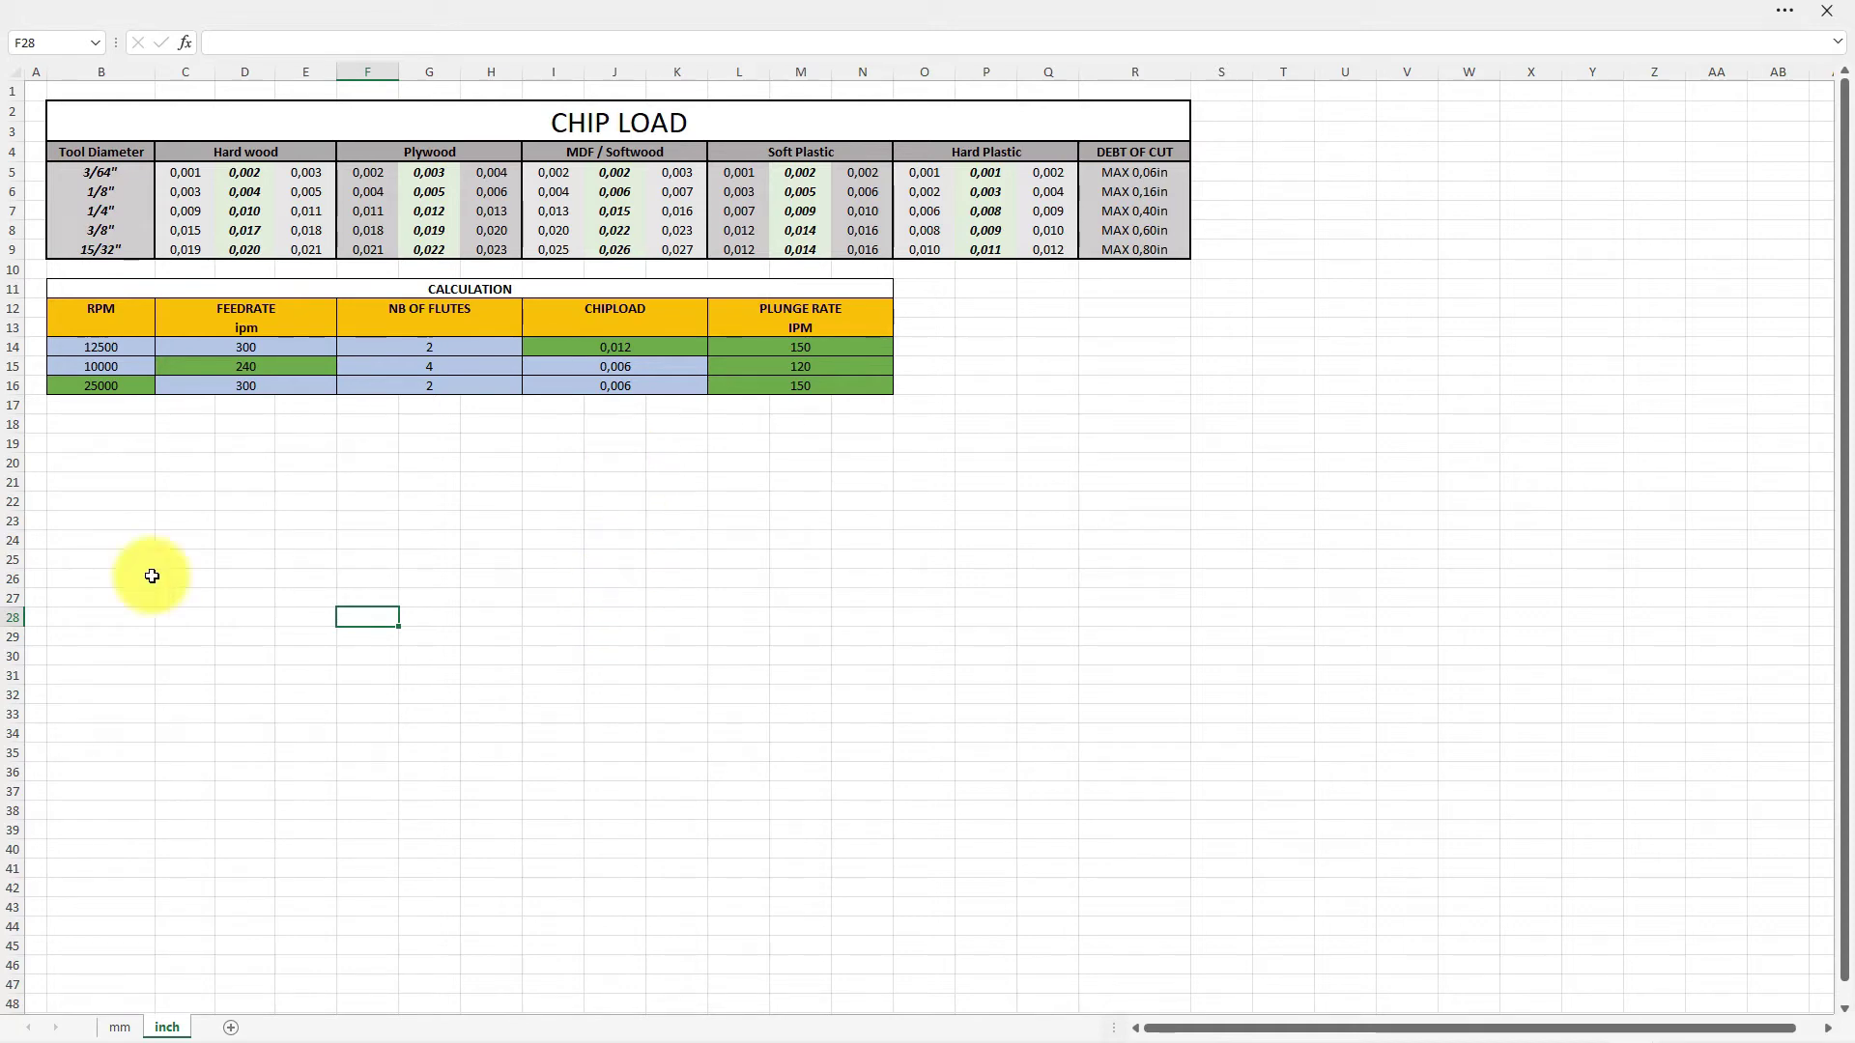
pyautogui.click(120, 1027)
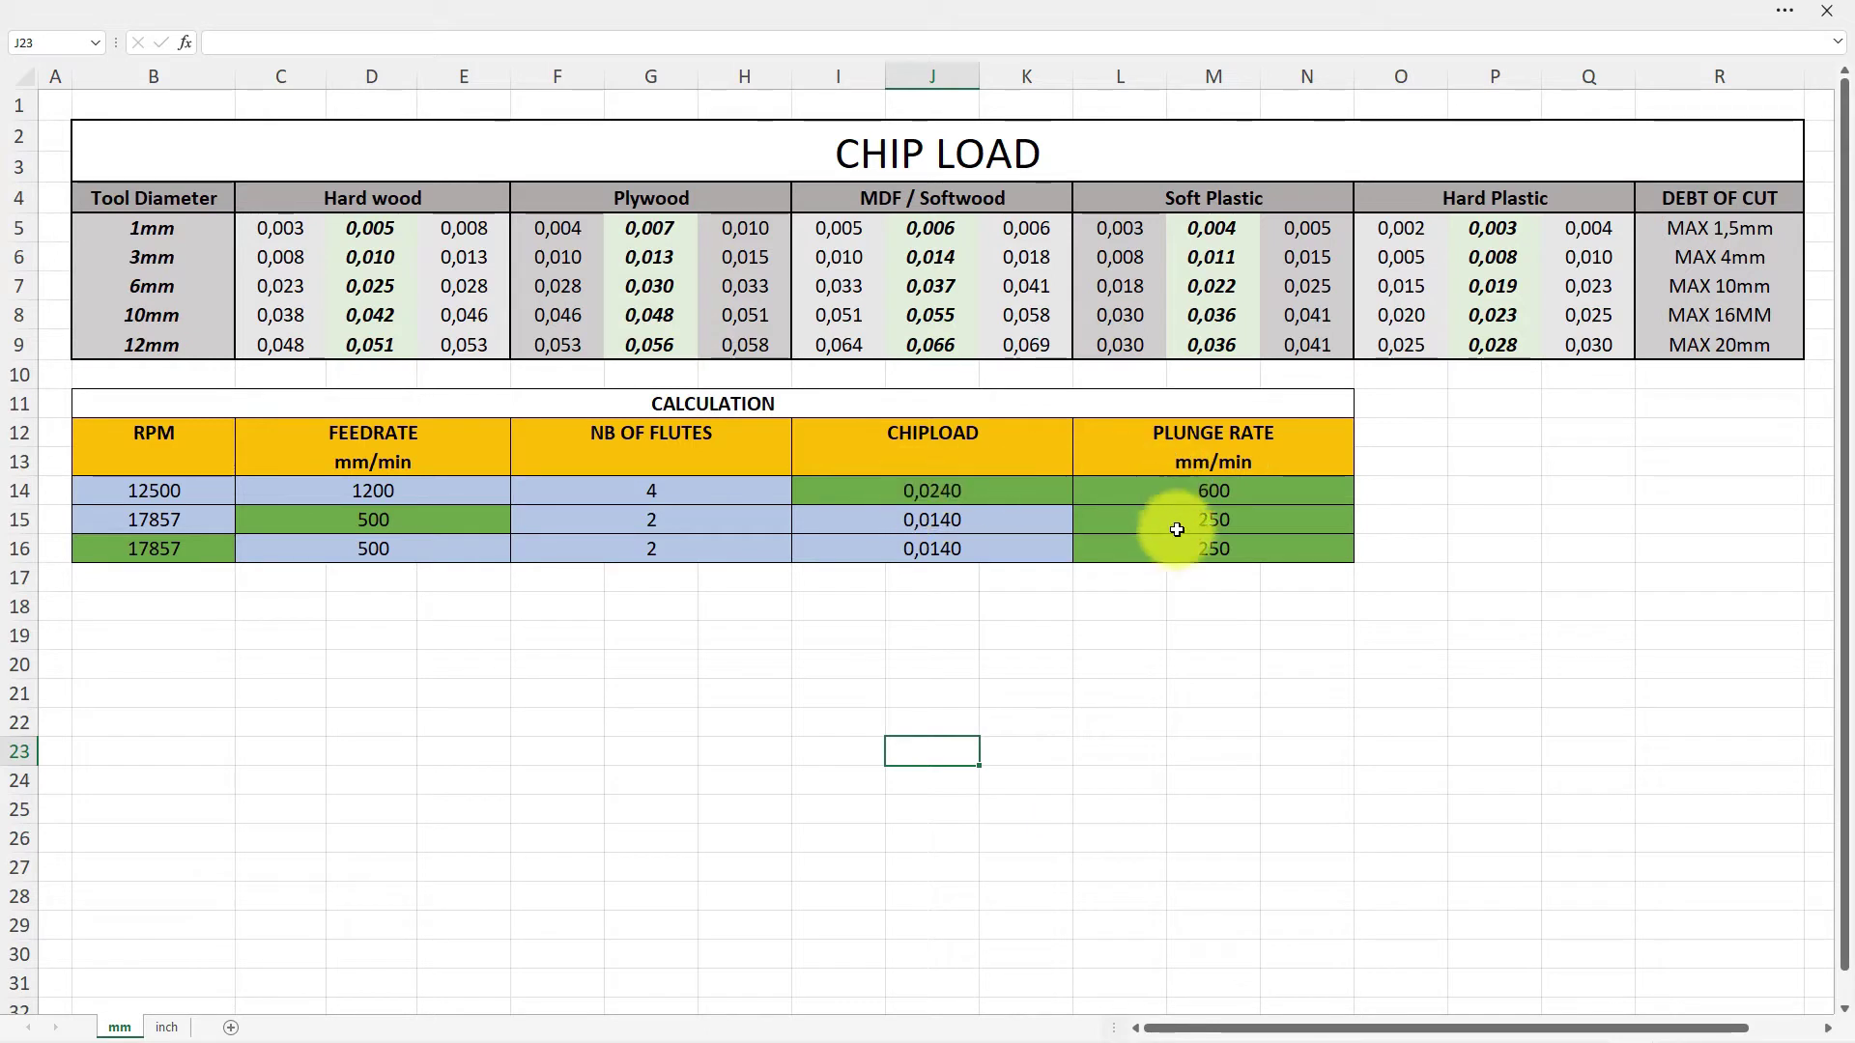
pyautogui.click(903, 491)
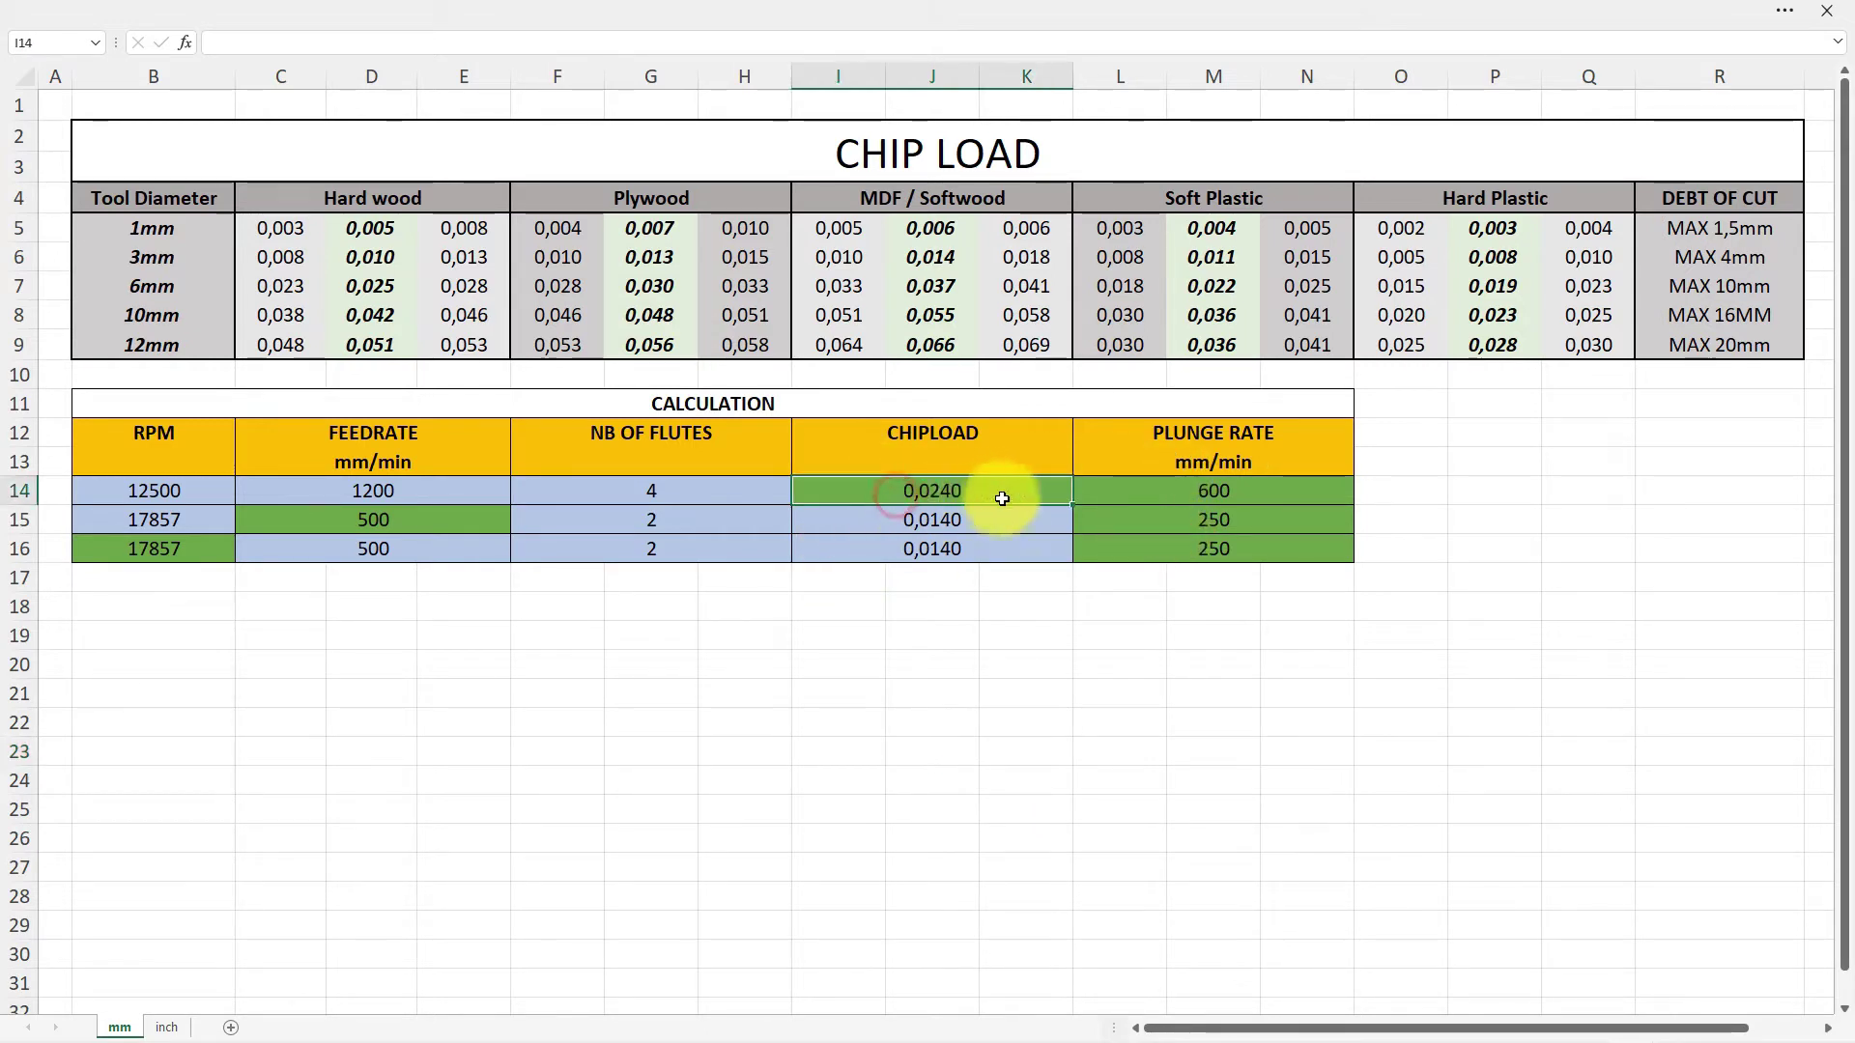
pyautogui.click(1119, 538)
pyautogui.click(1111, 521)
pyautogui.click(1127, 493)
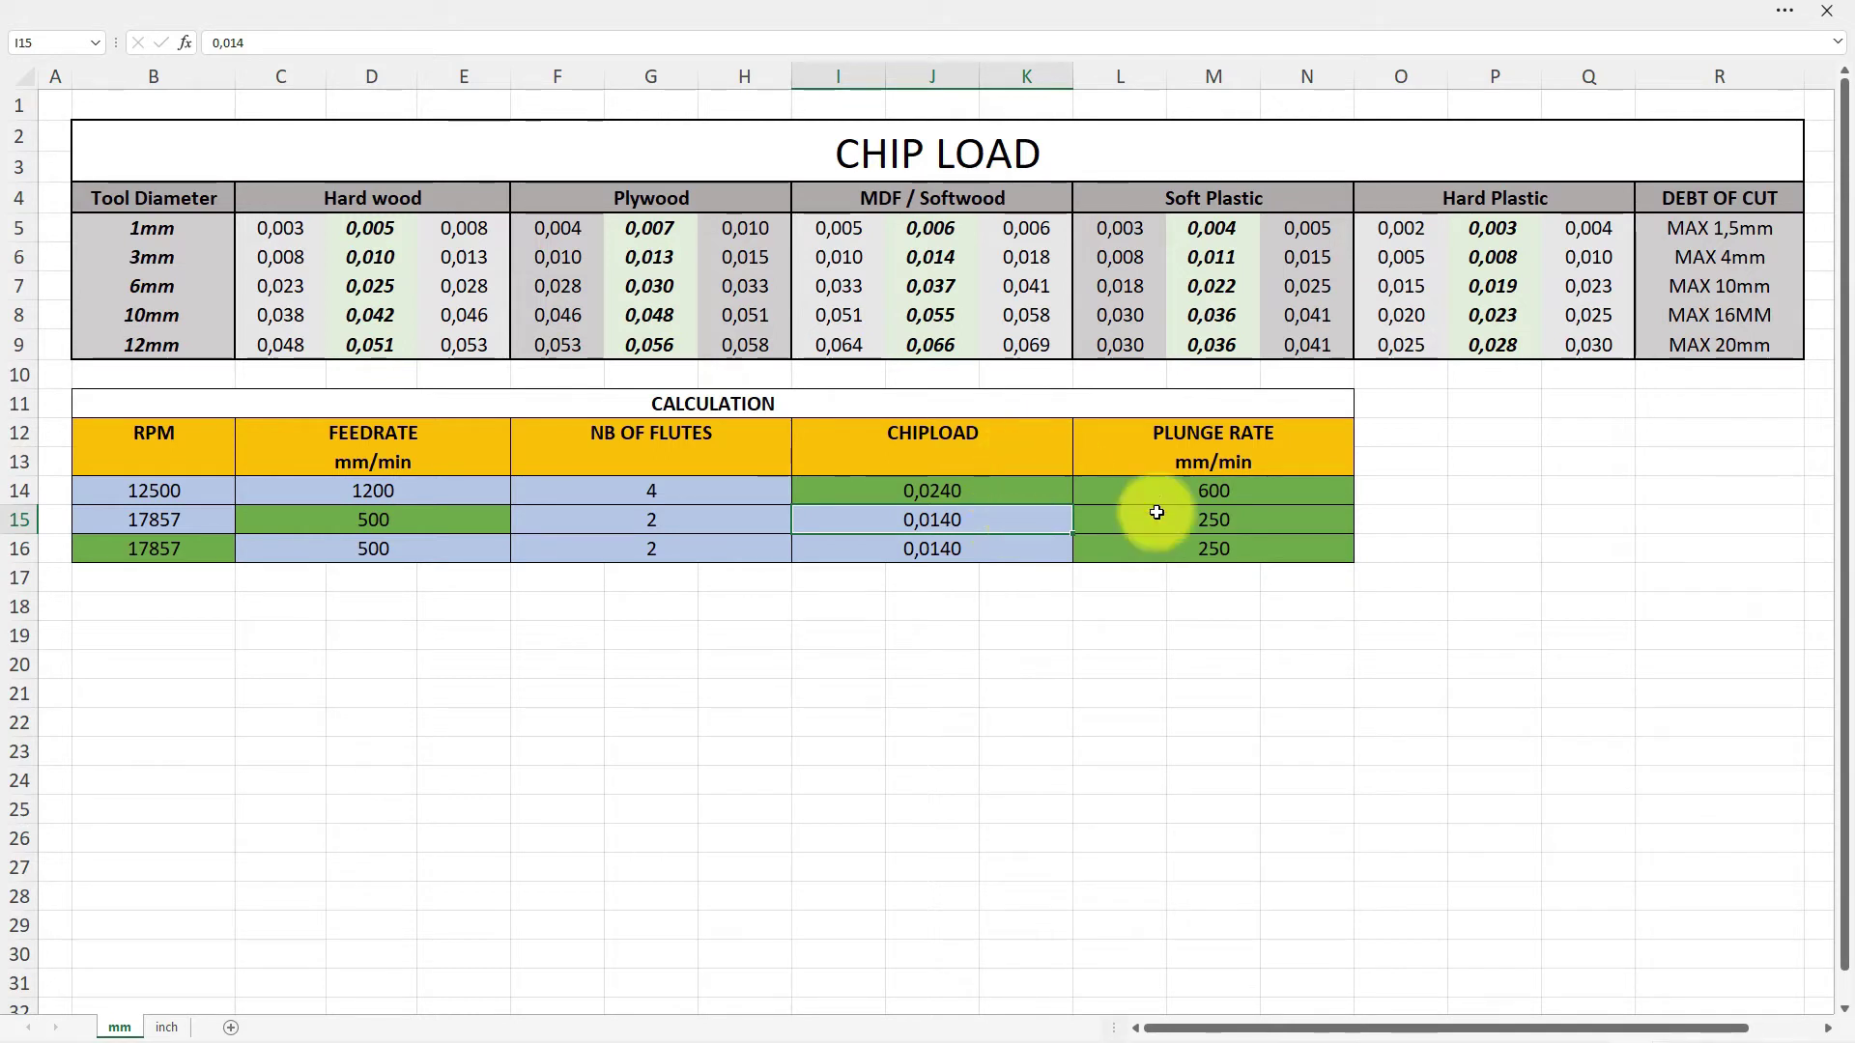
# Change row 15's chip load to 0,037 and its flute count to 4.
pyautogui.press('F2')
pyautogui.press('BackSpace')
pyautogui.press('BackSpace')
pyautogui.press('BackSpace')
pyautogui.write('037')
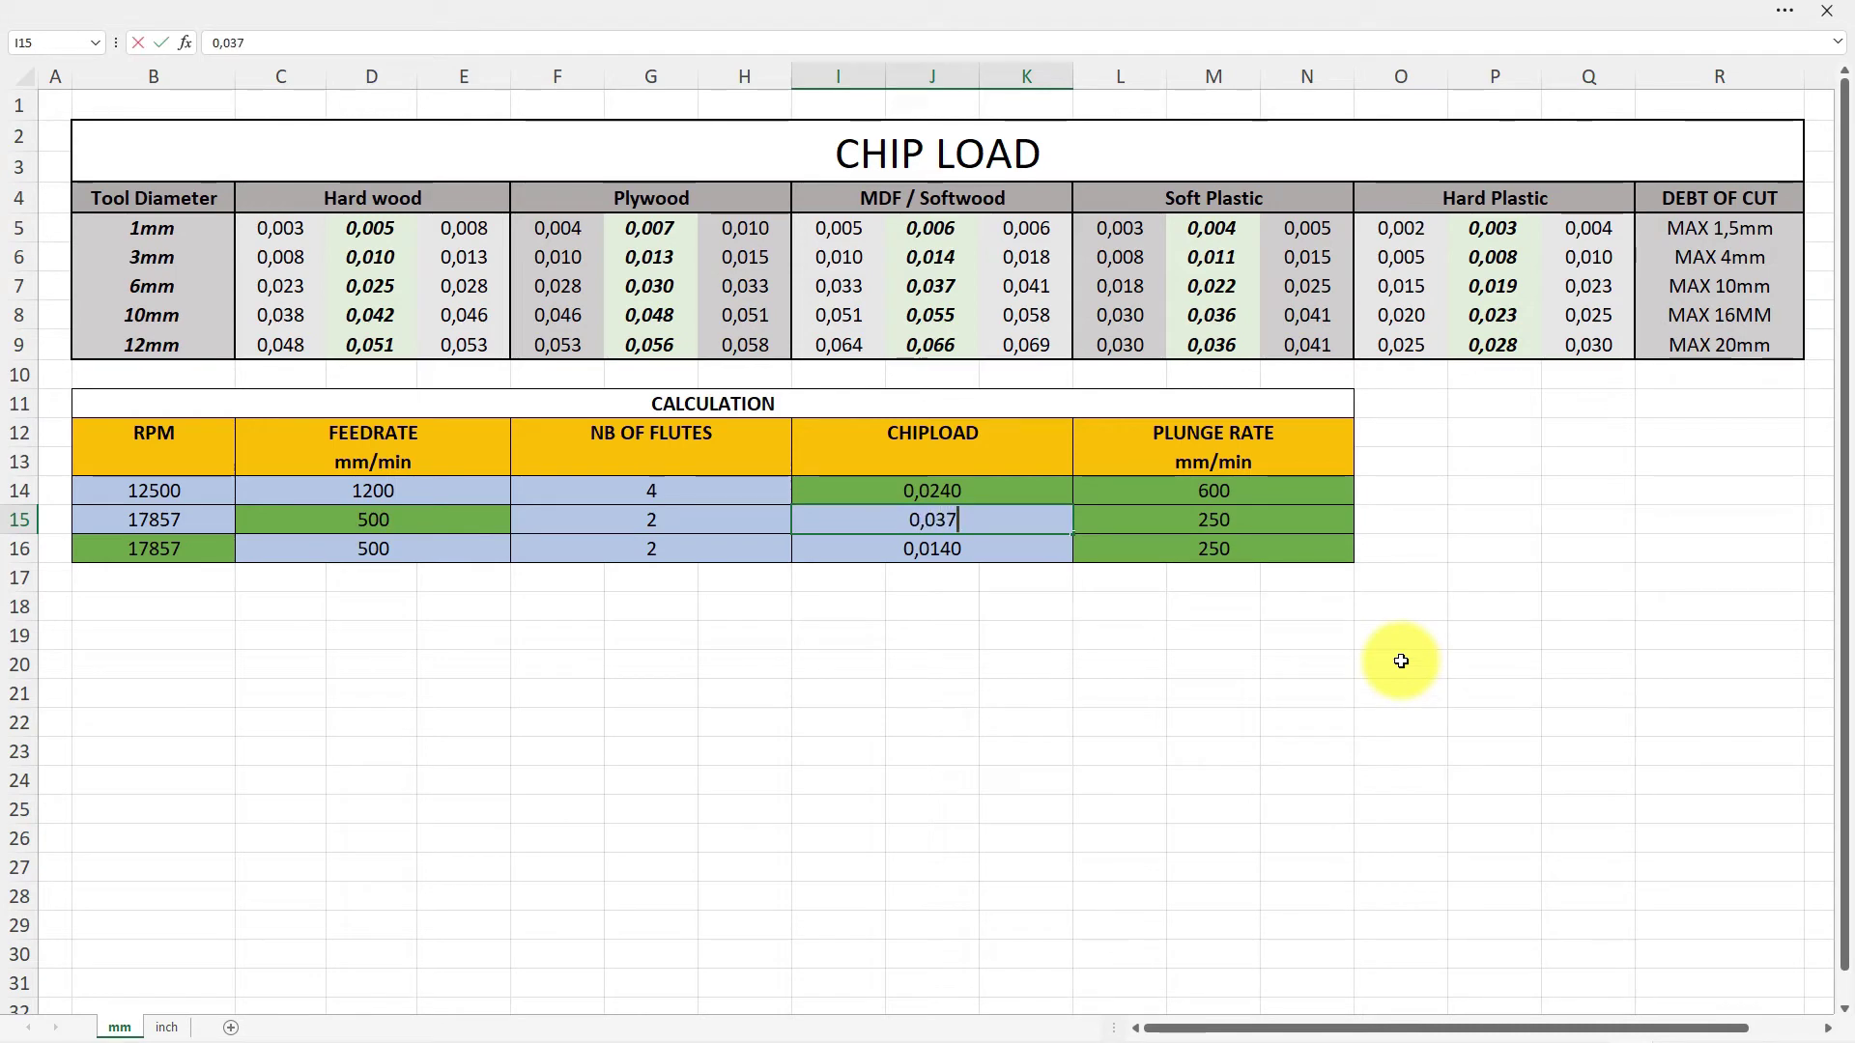
pyautogui.press('Return')
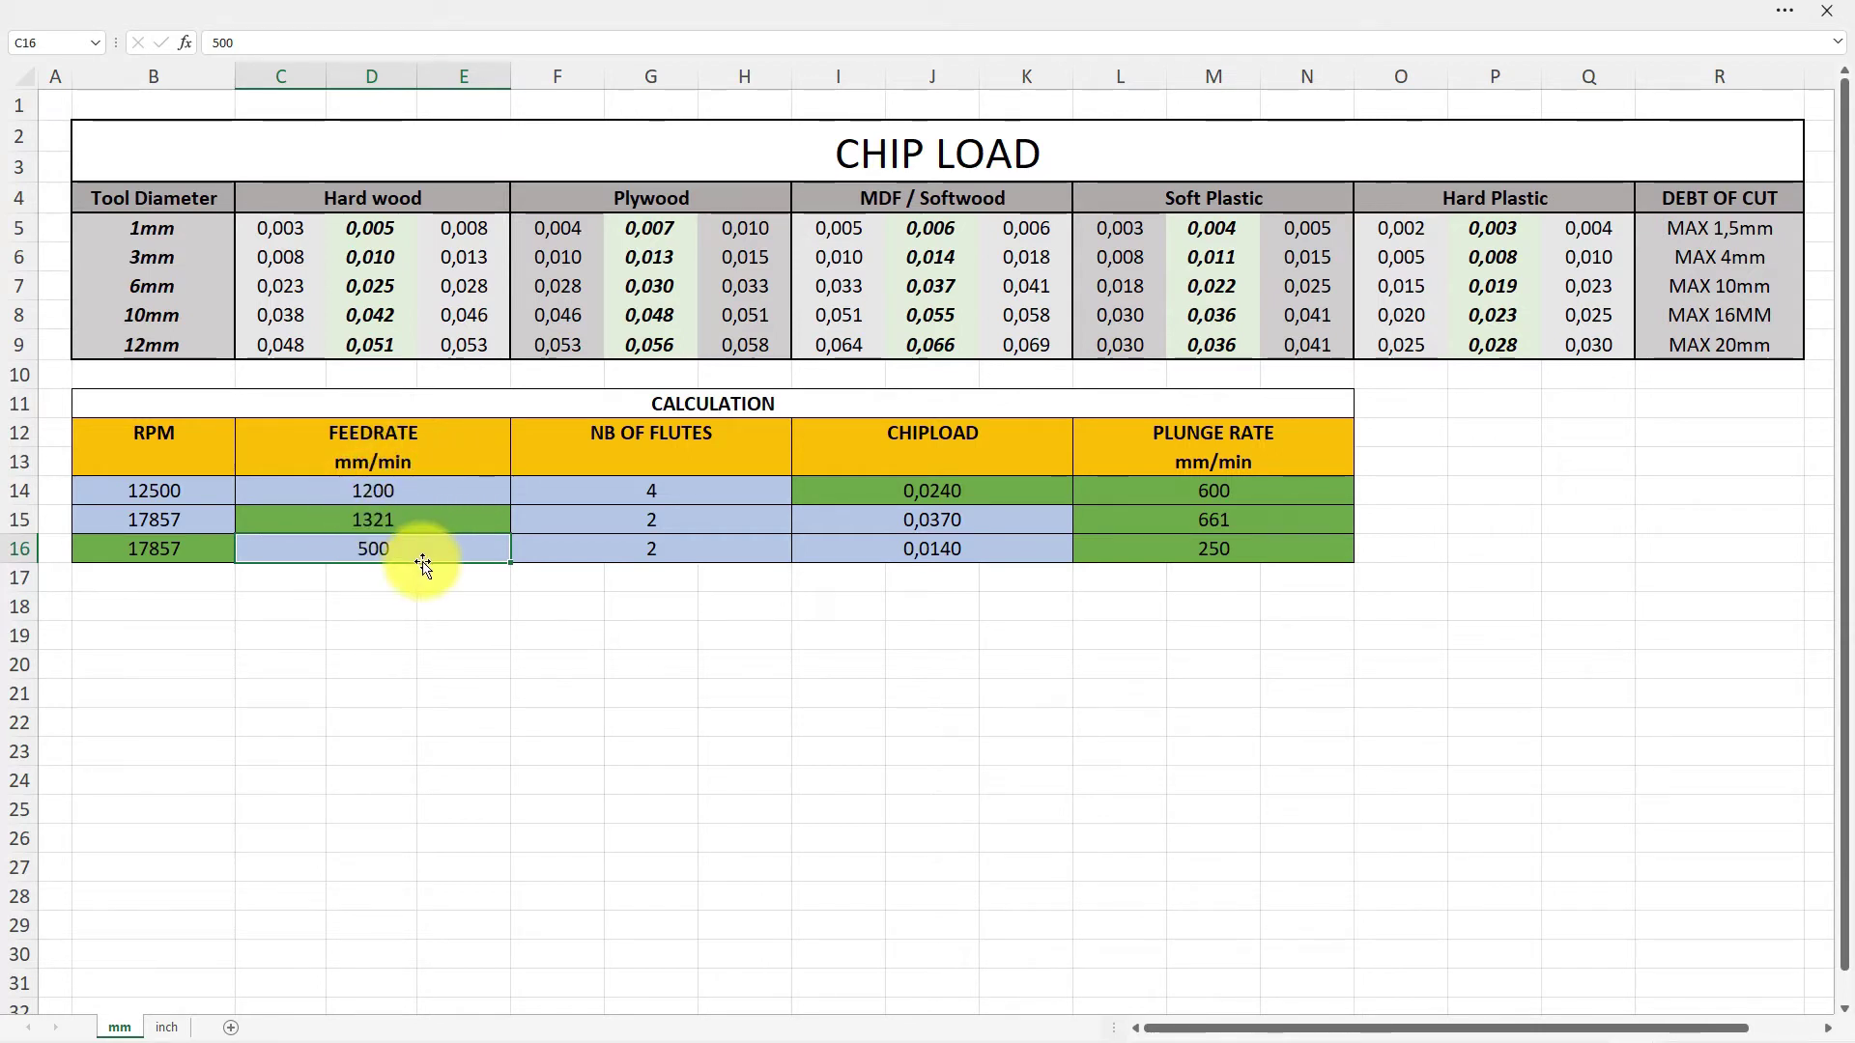
pyautogui.click(644, 527)
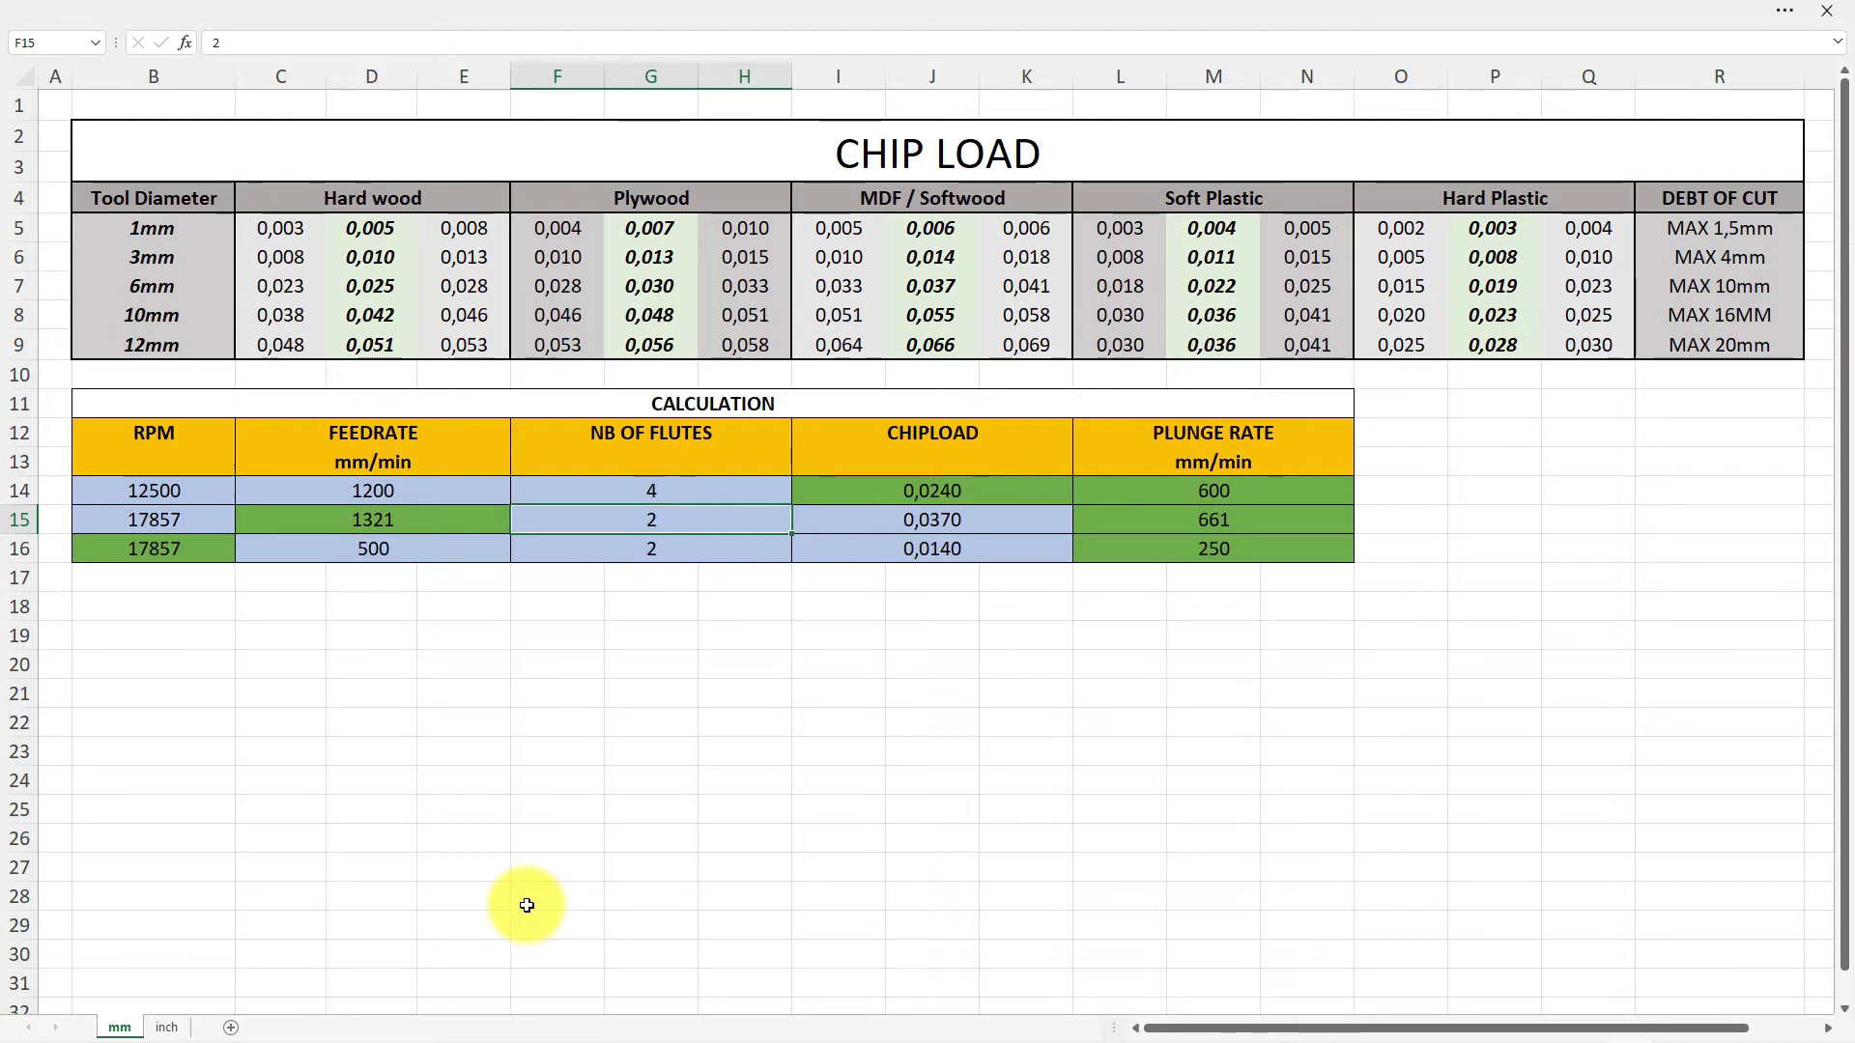
pyautogui.write('4')
pyautogui.press('Return')
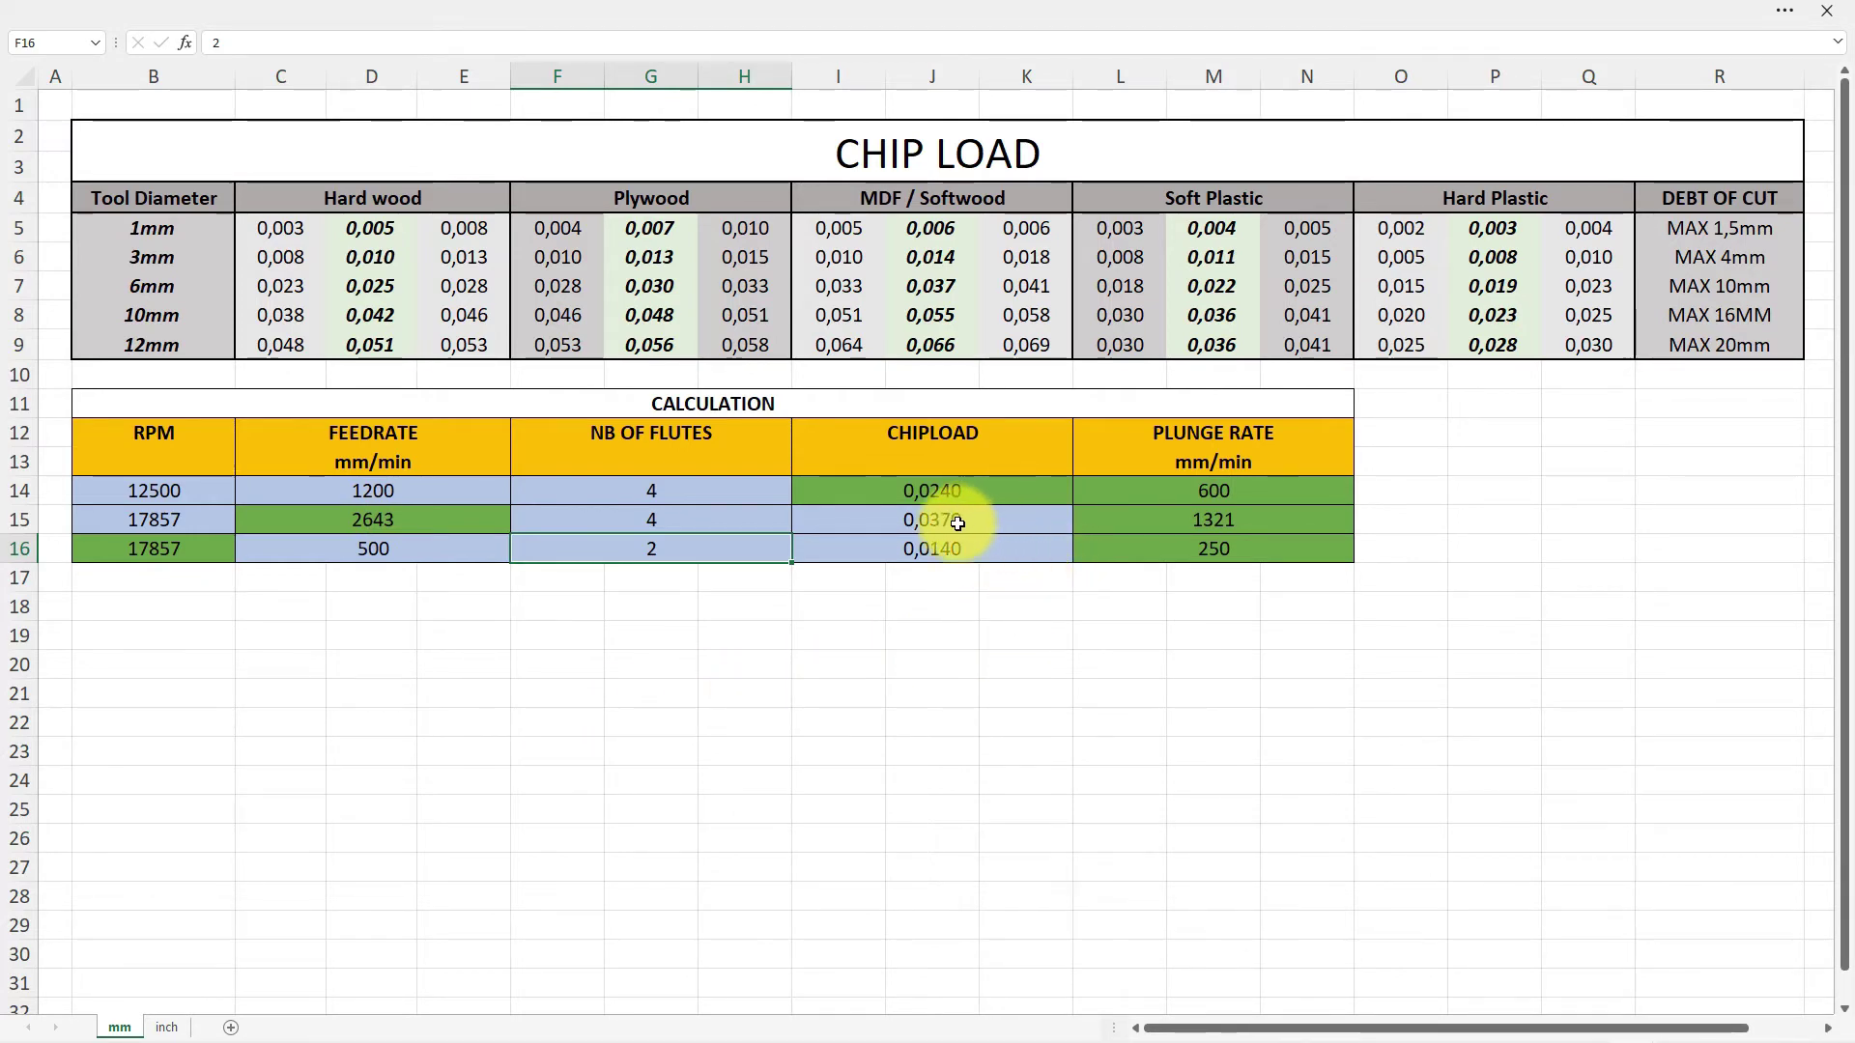
# Enter 10000 RPM for row 15, then raise it to 24000 RPM.
pyautogui.click(118, 521)
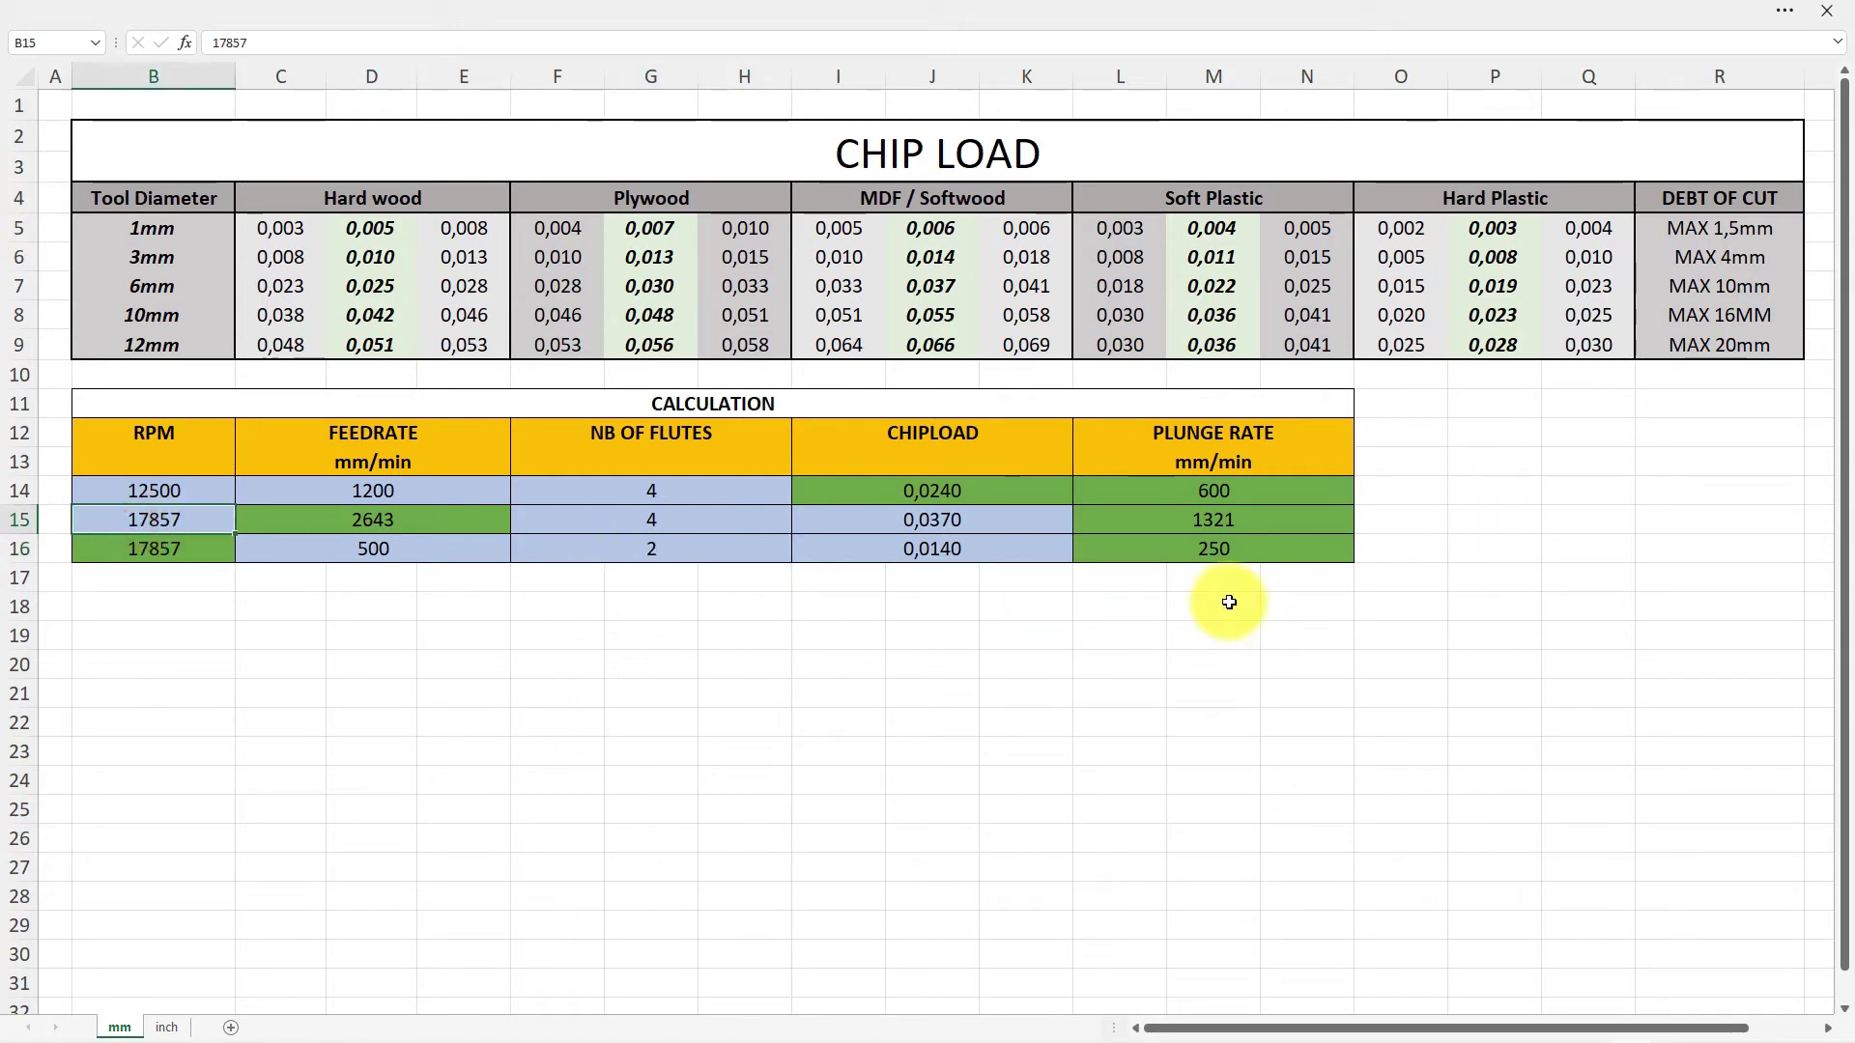
pyautogui.write('10000')
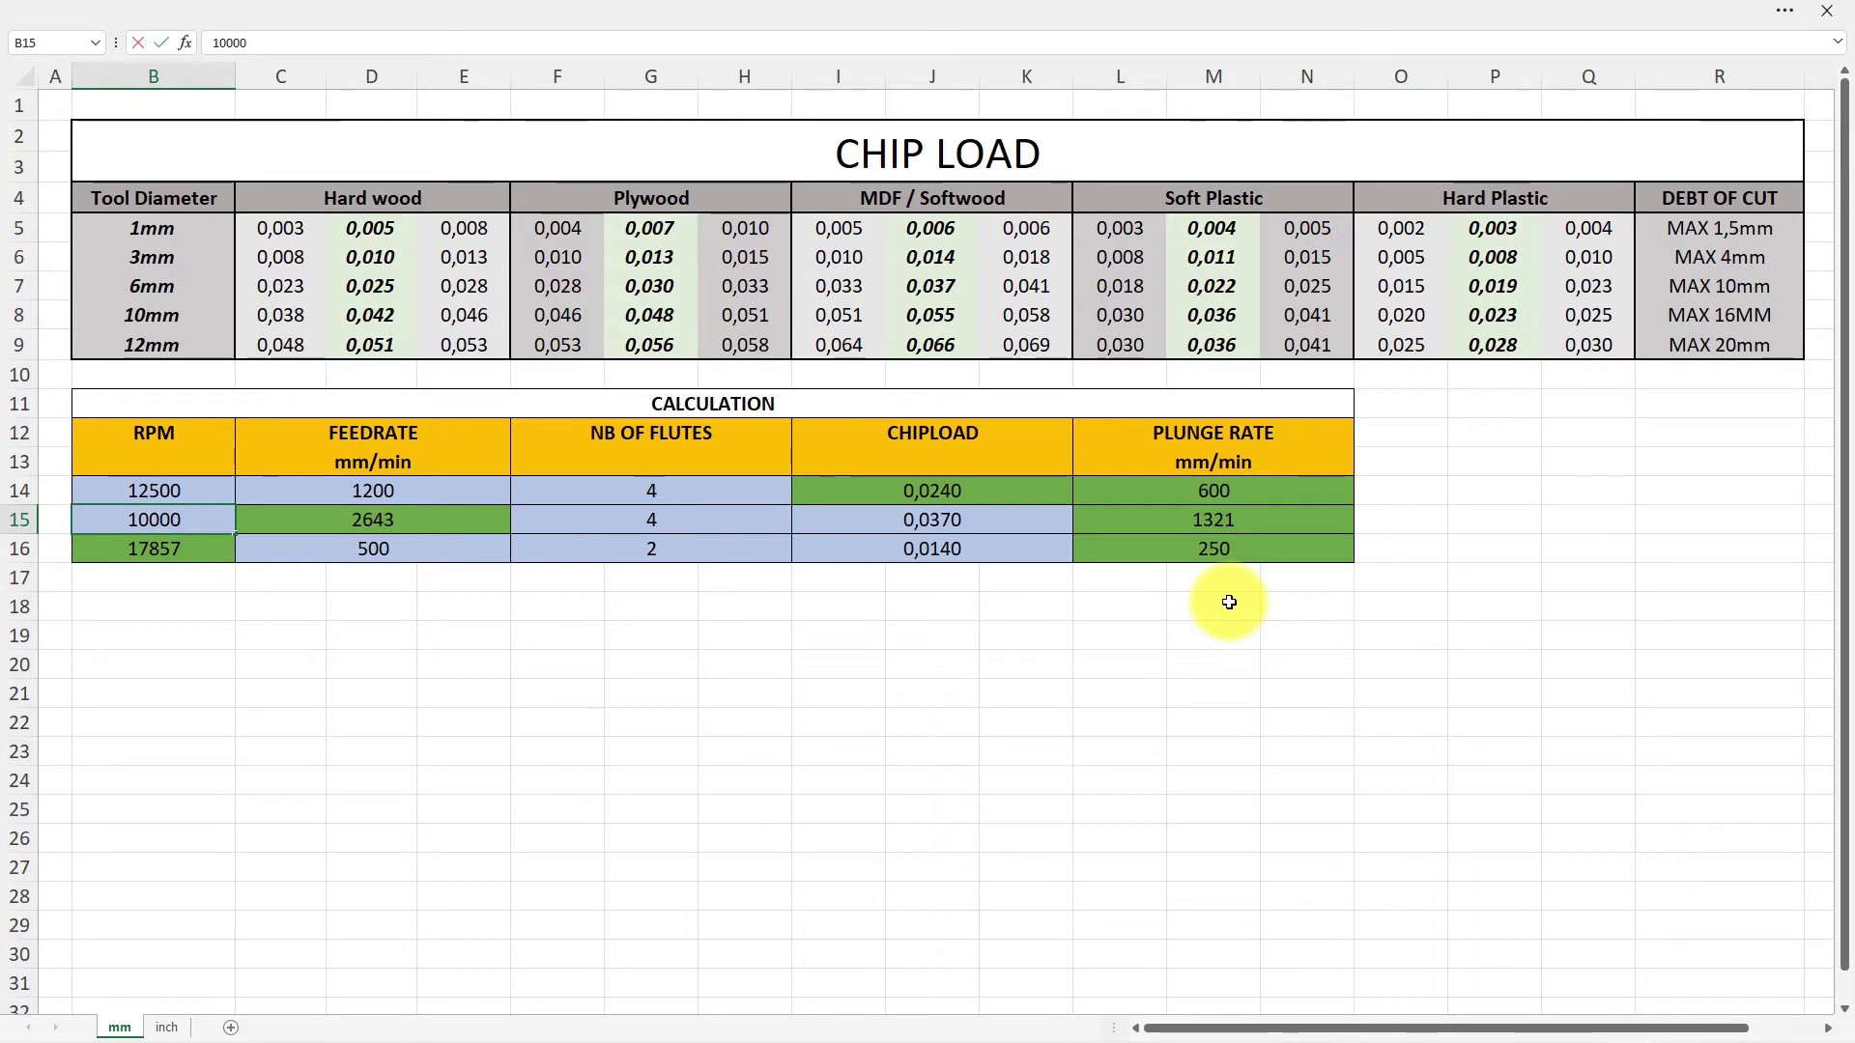
pyautogui.press('Return')
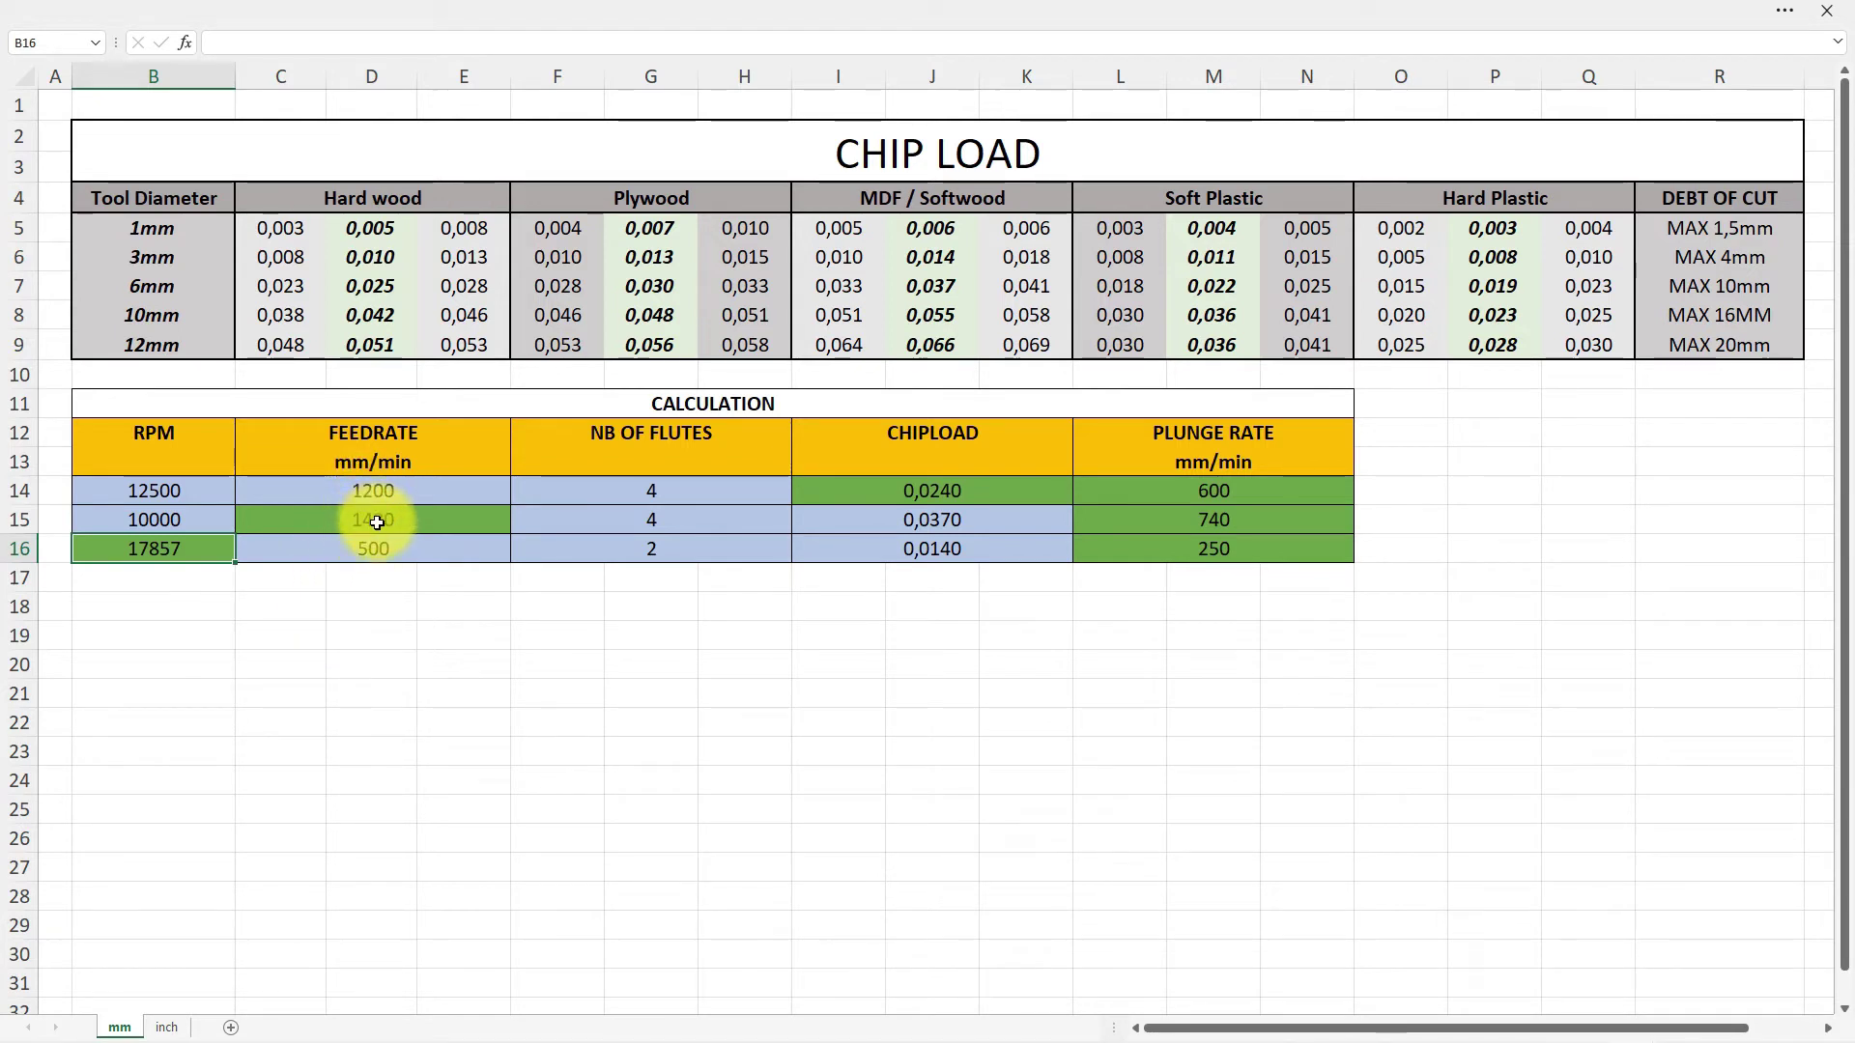
pyautogui.click(173, 520)
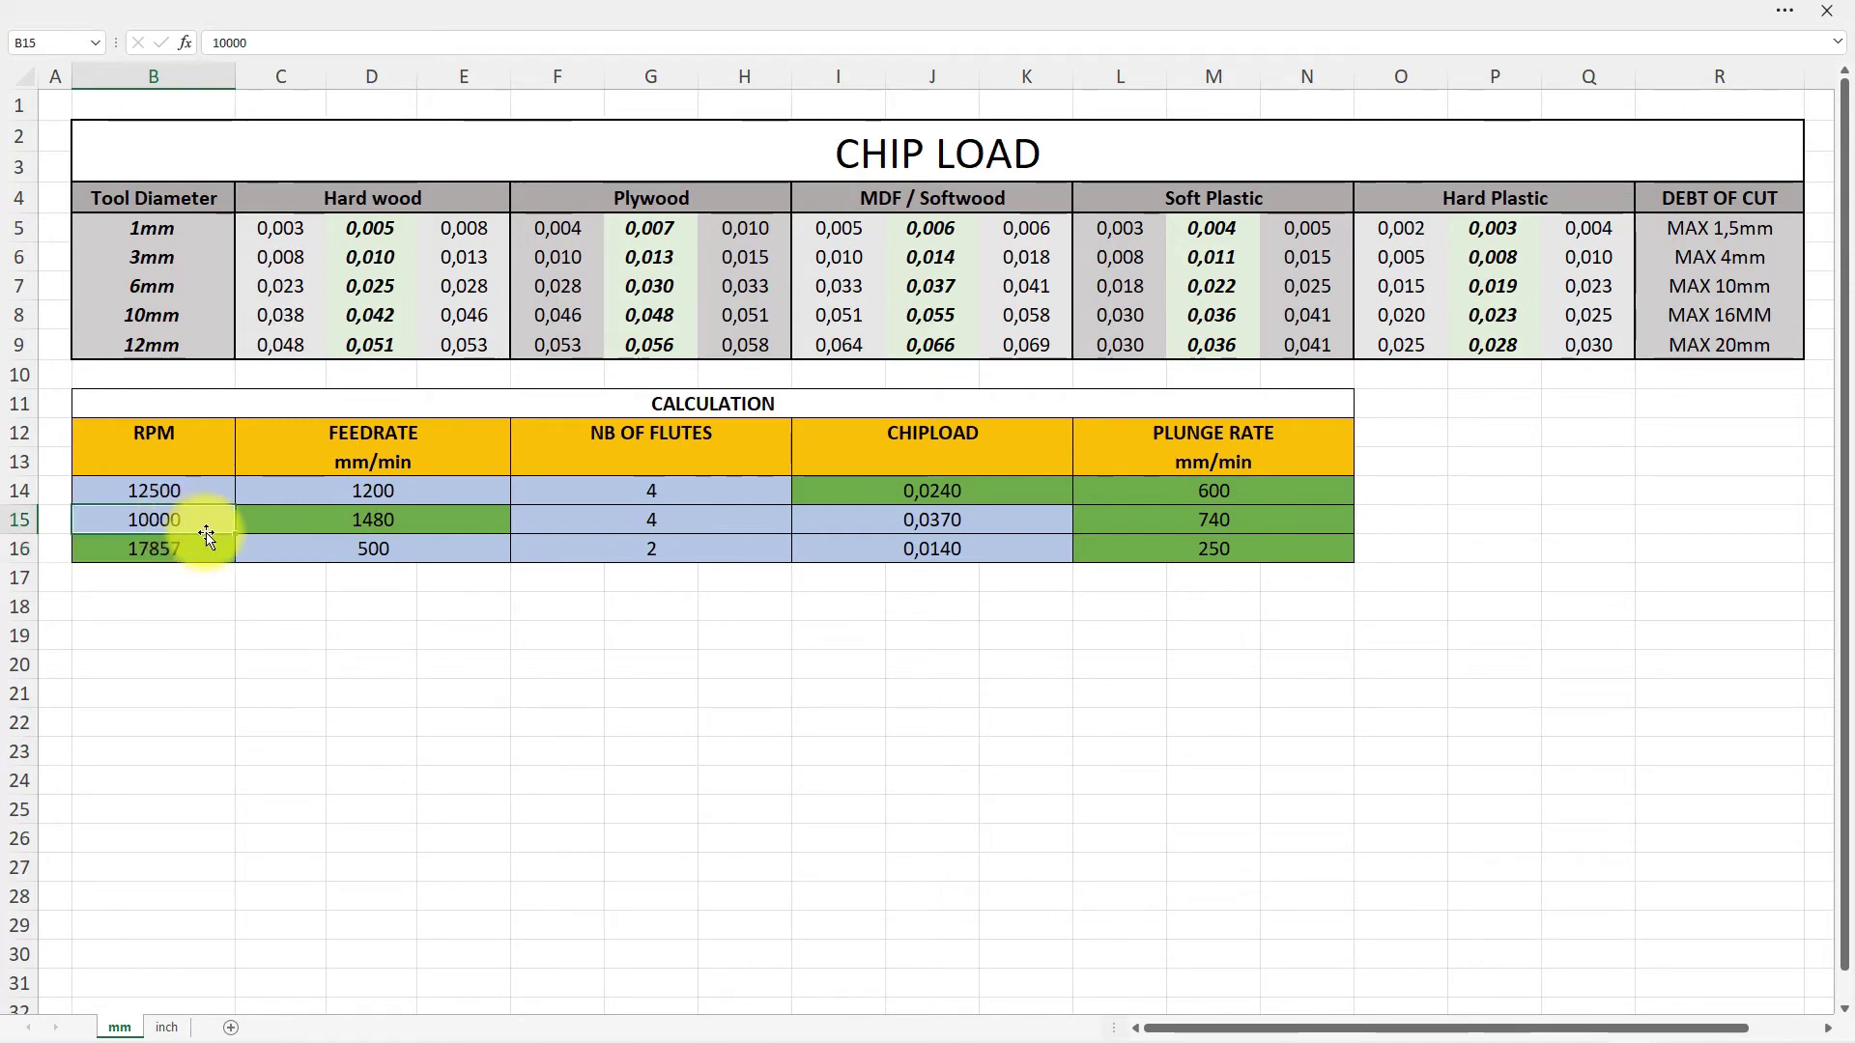
pyautogui.write('24')
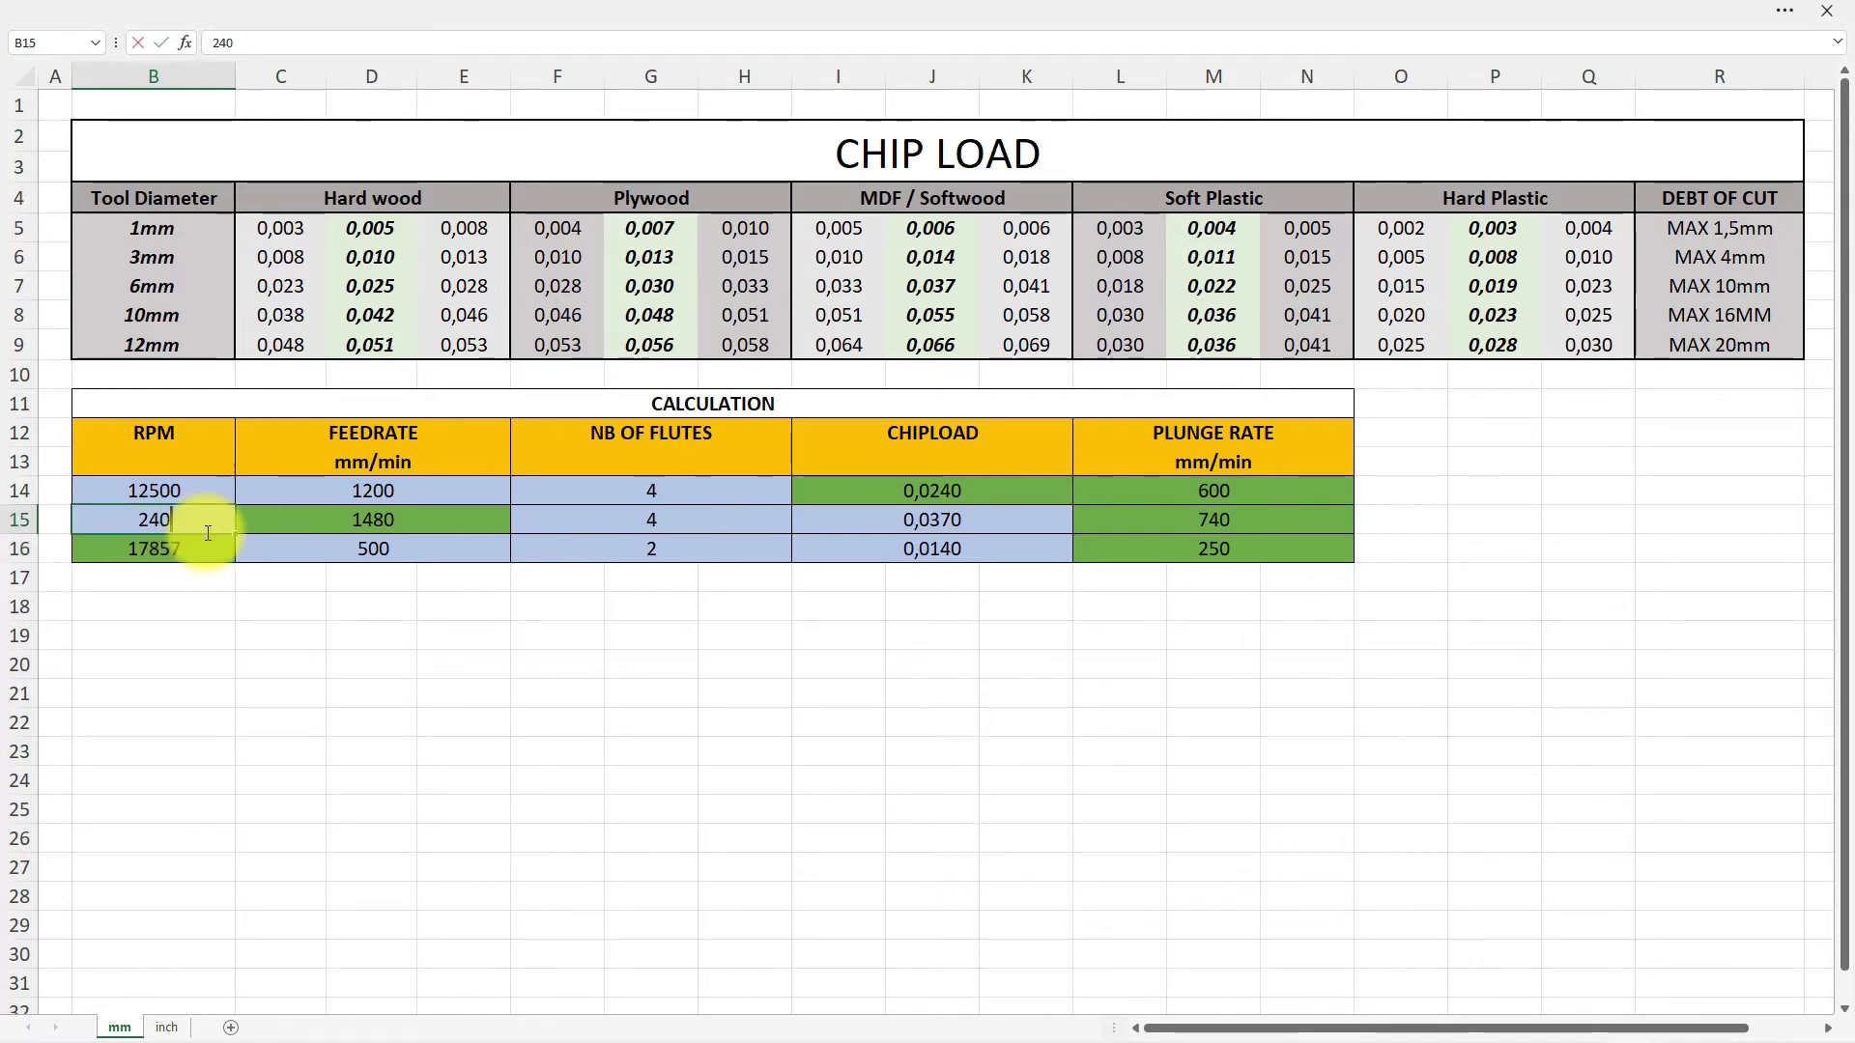
pyautogui.press('Return')
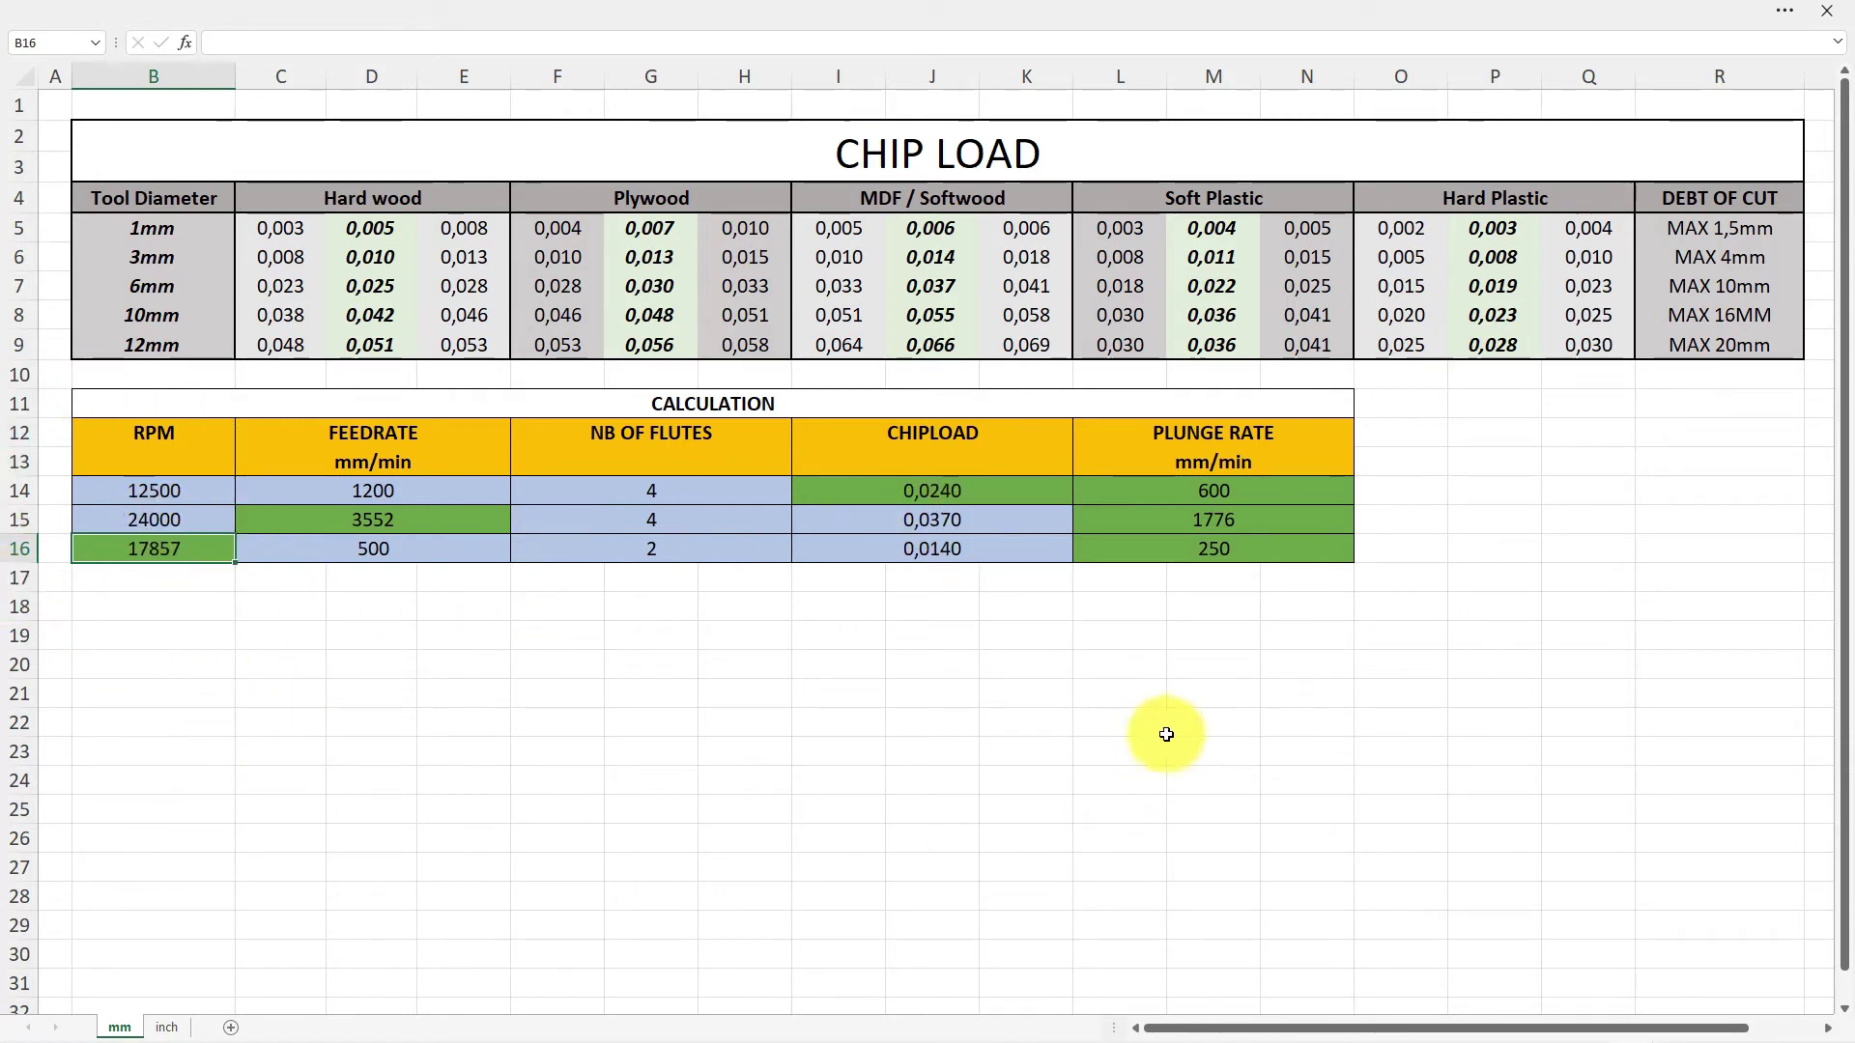
# Fill row 16 with 0,0370 chip load, 4 flutes and a 1200 mm/min feedrate.
pyautogui.click(956, 547)
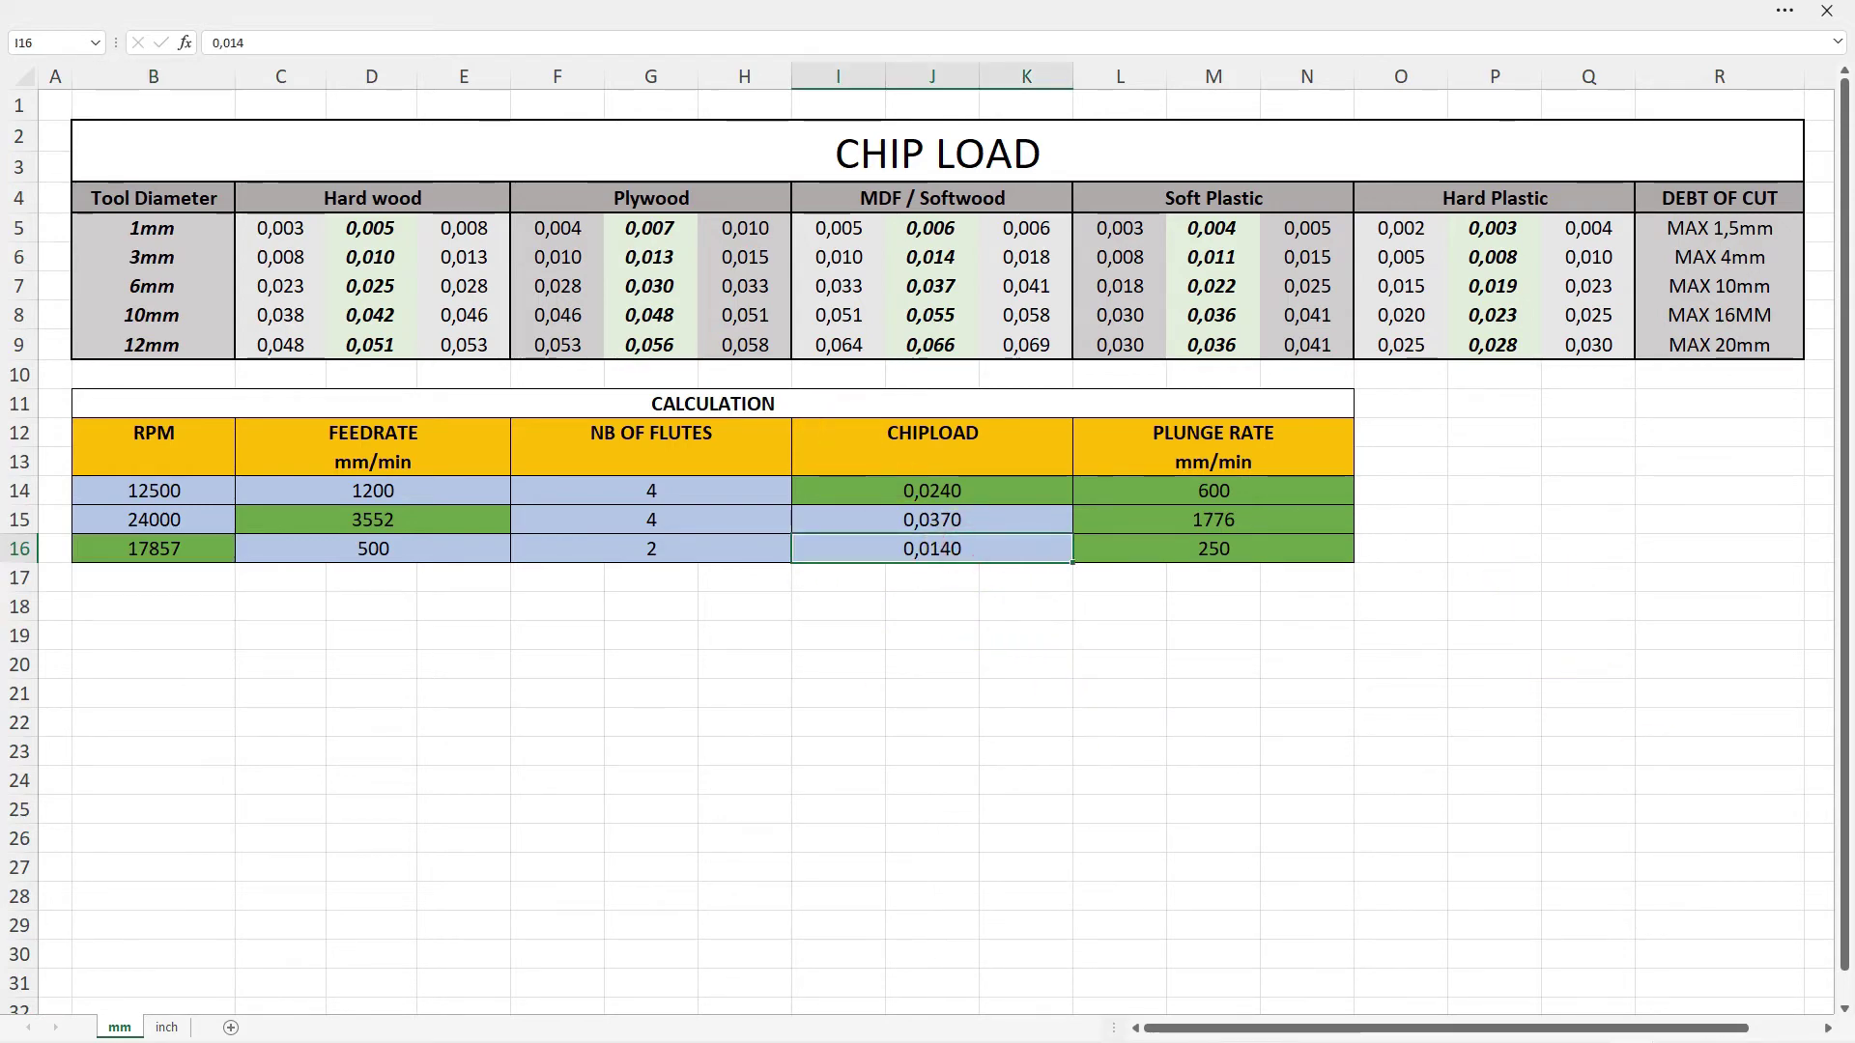
pyautogui.write('0,')
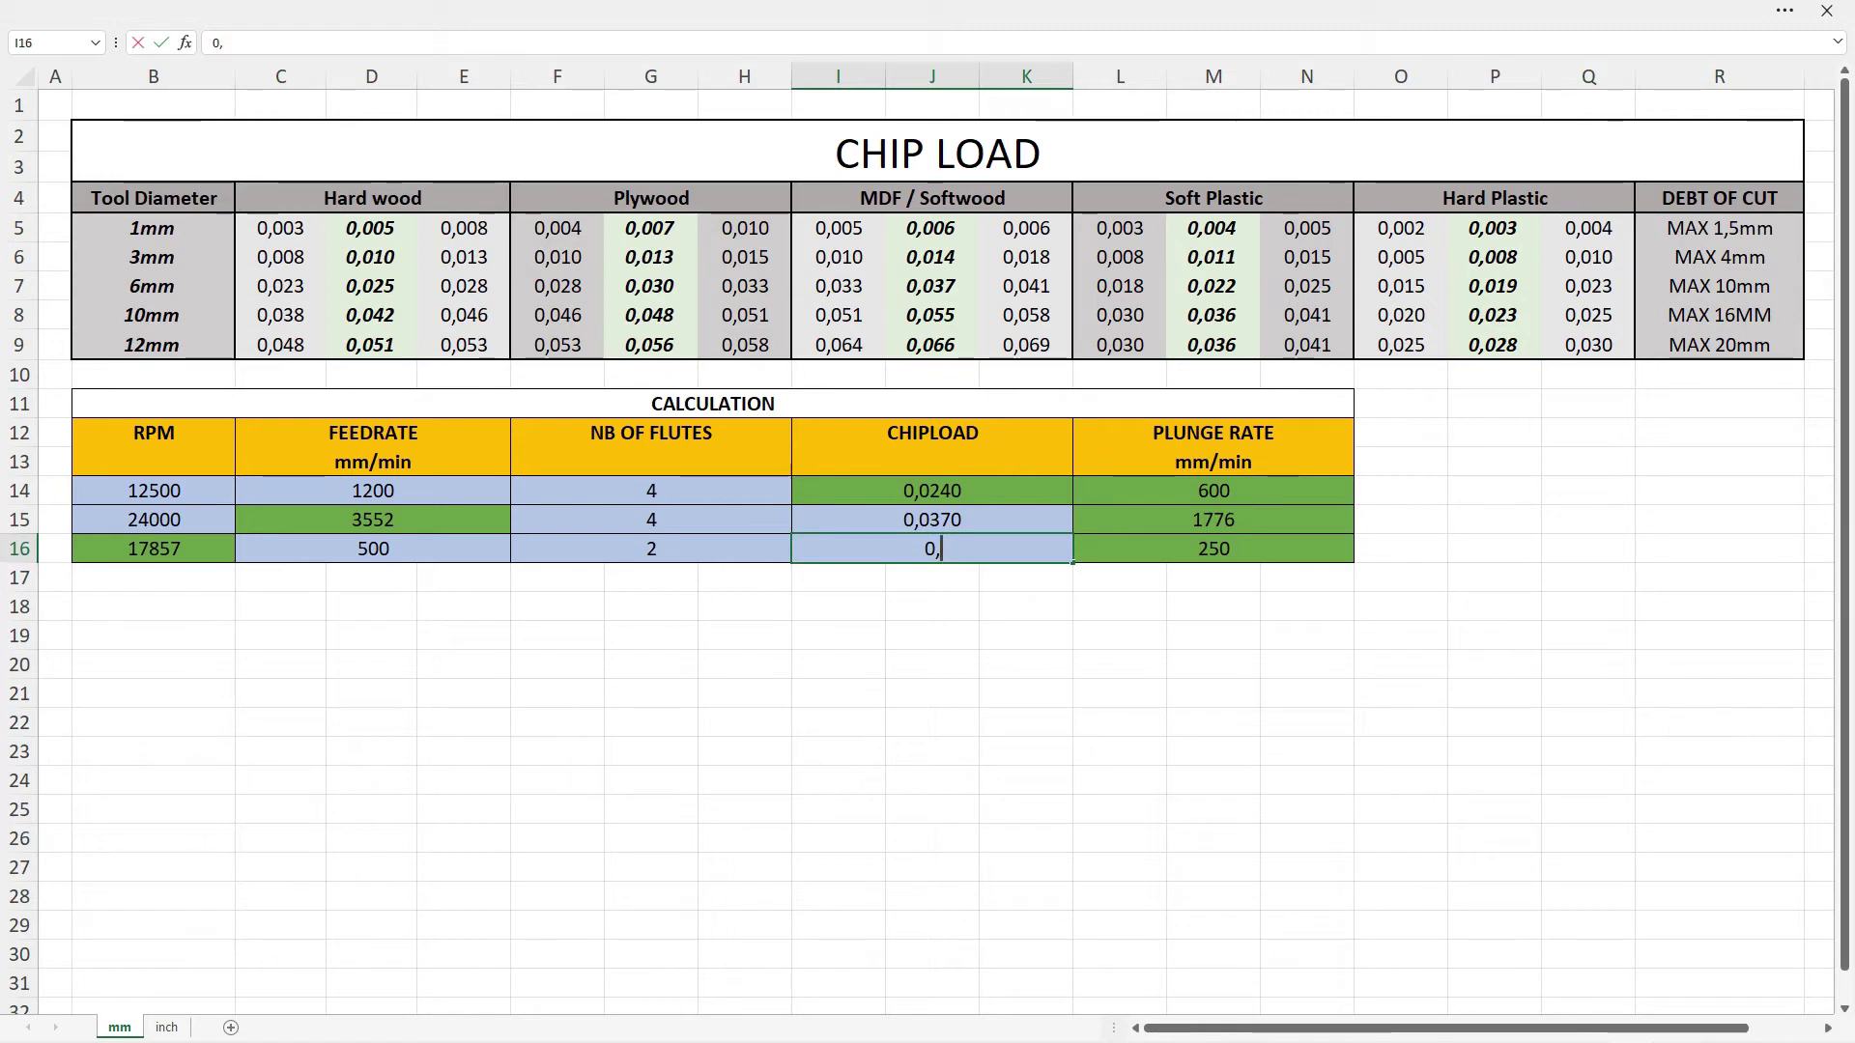
pyautogui.write('03')
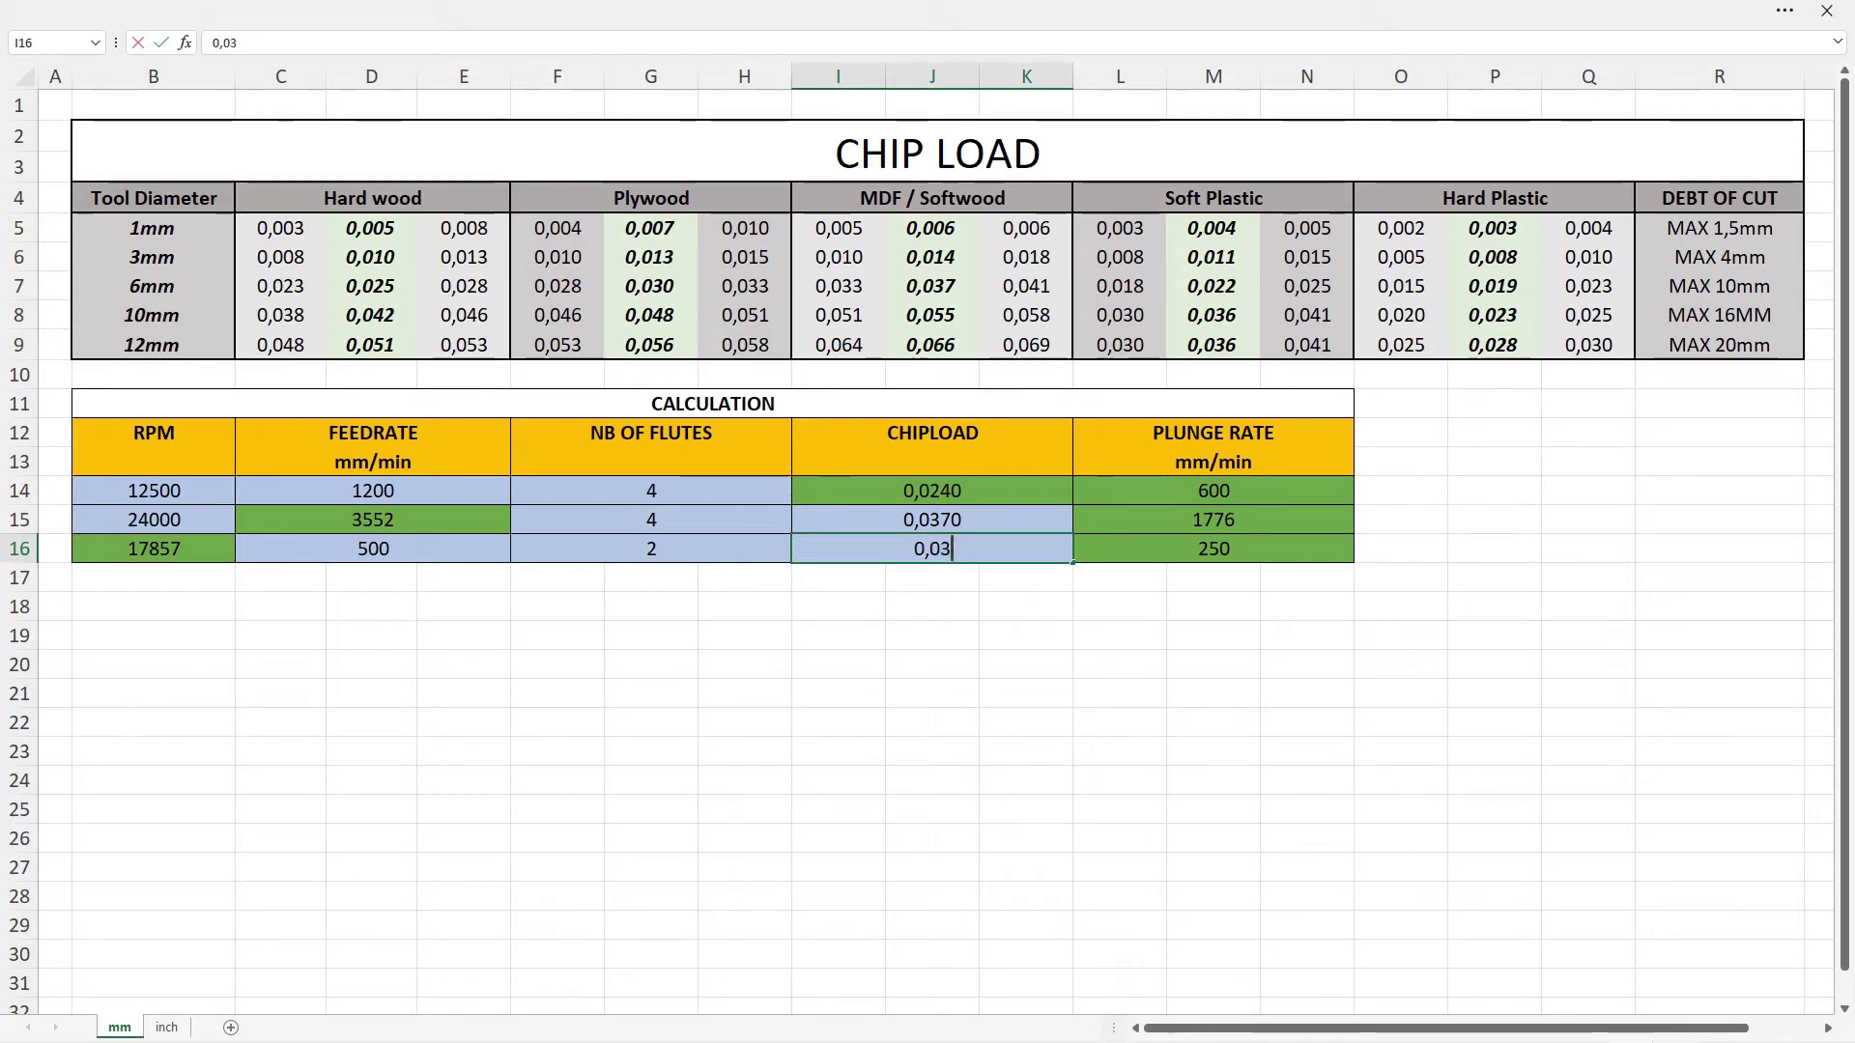
pyautogui.write('70')
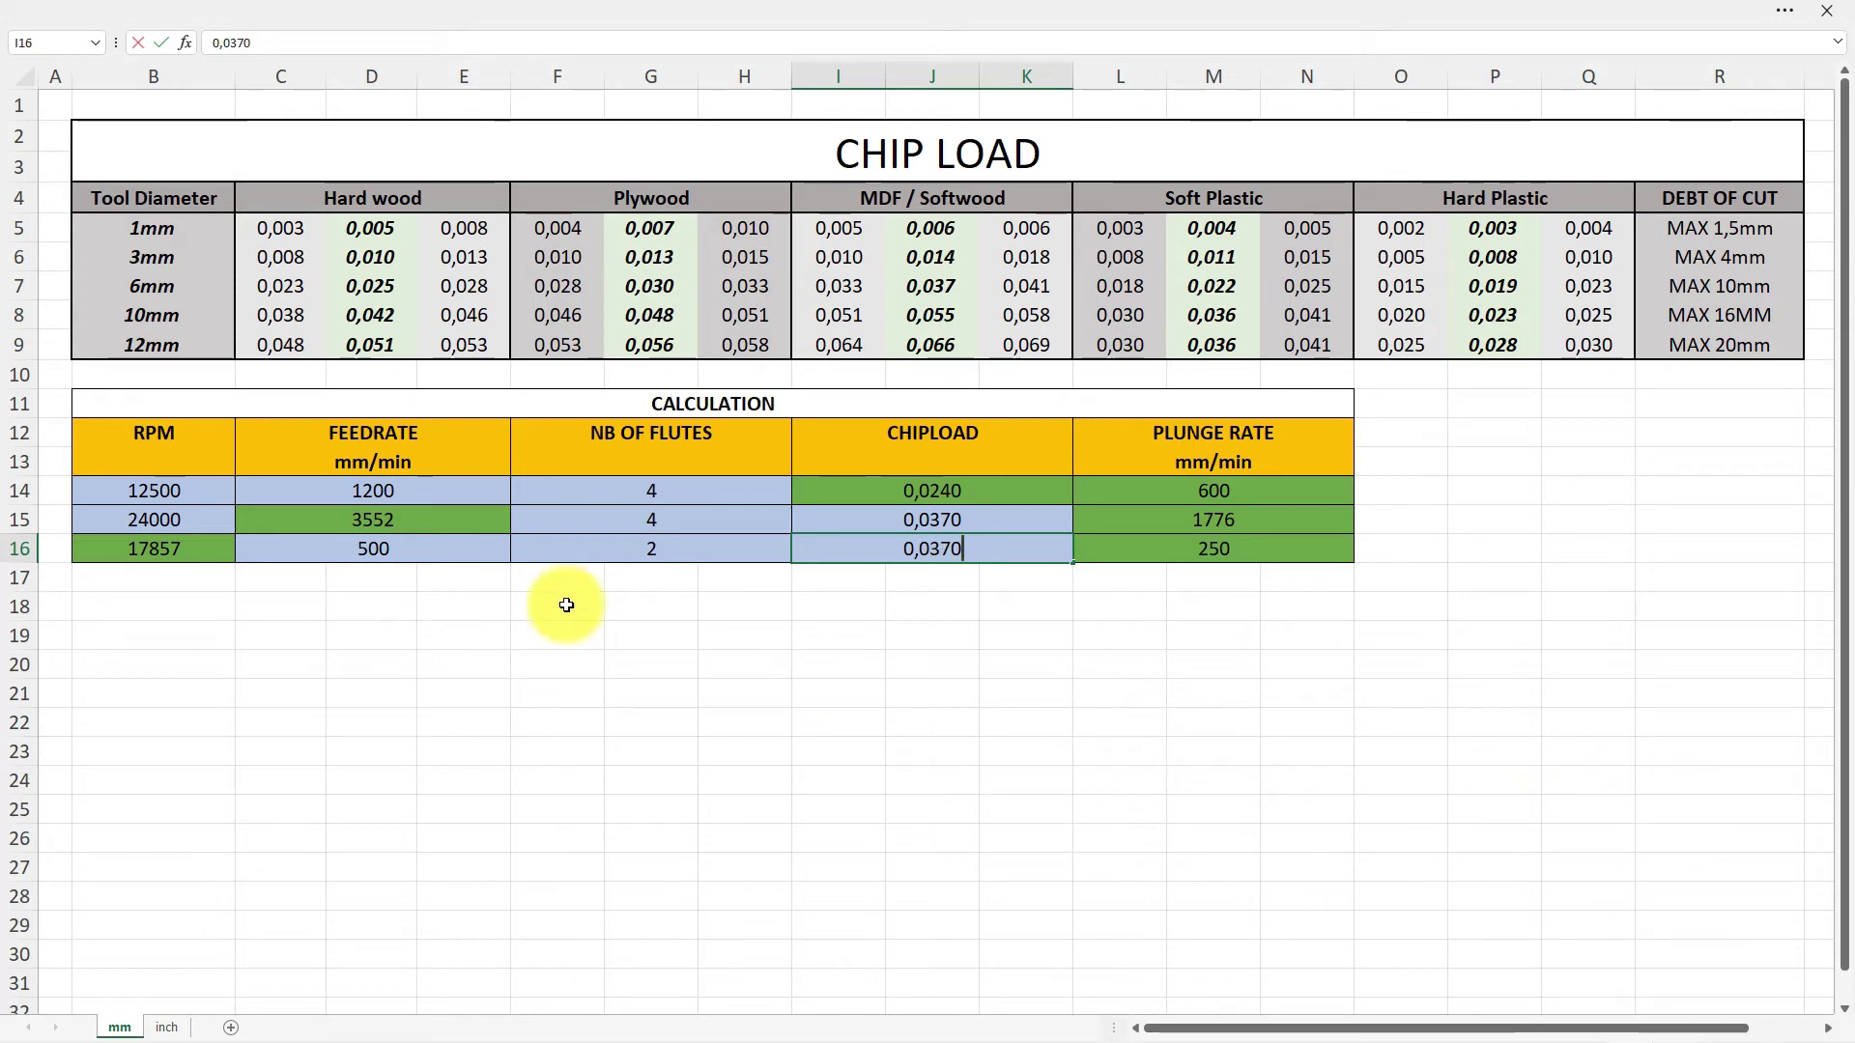
pyautogui.click(626, 551)
pyautogui.write('4')
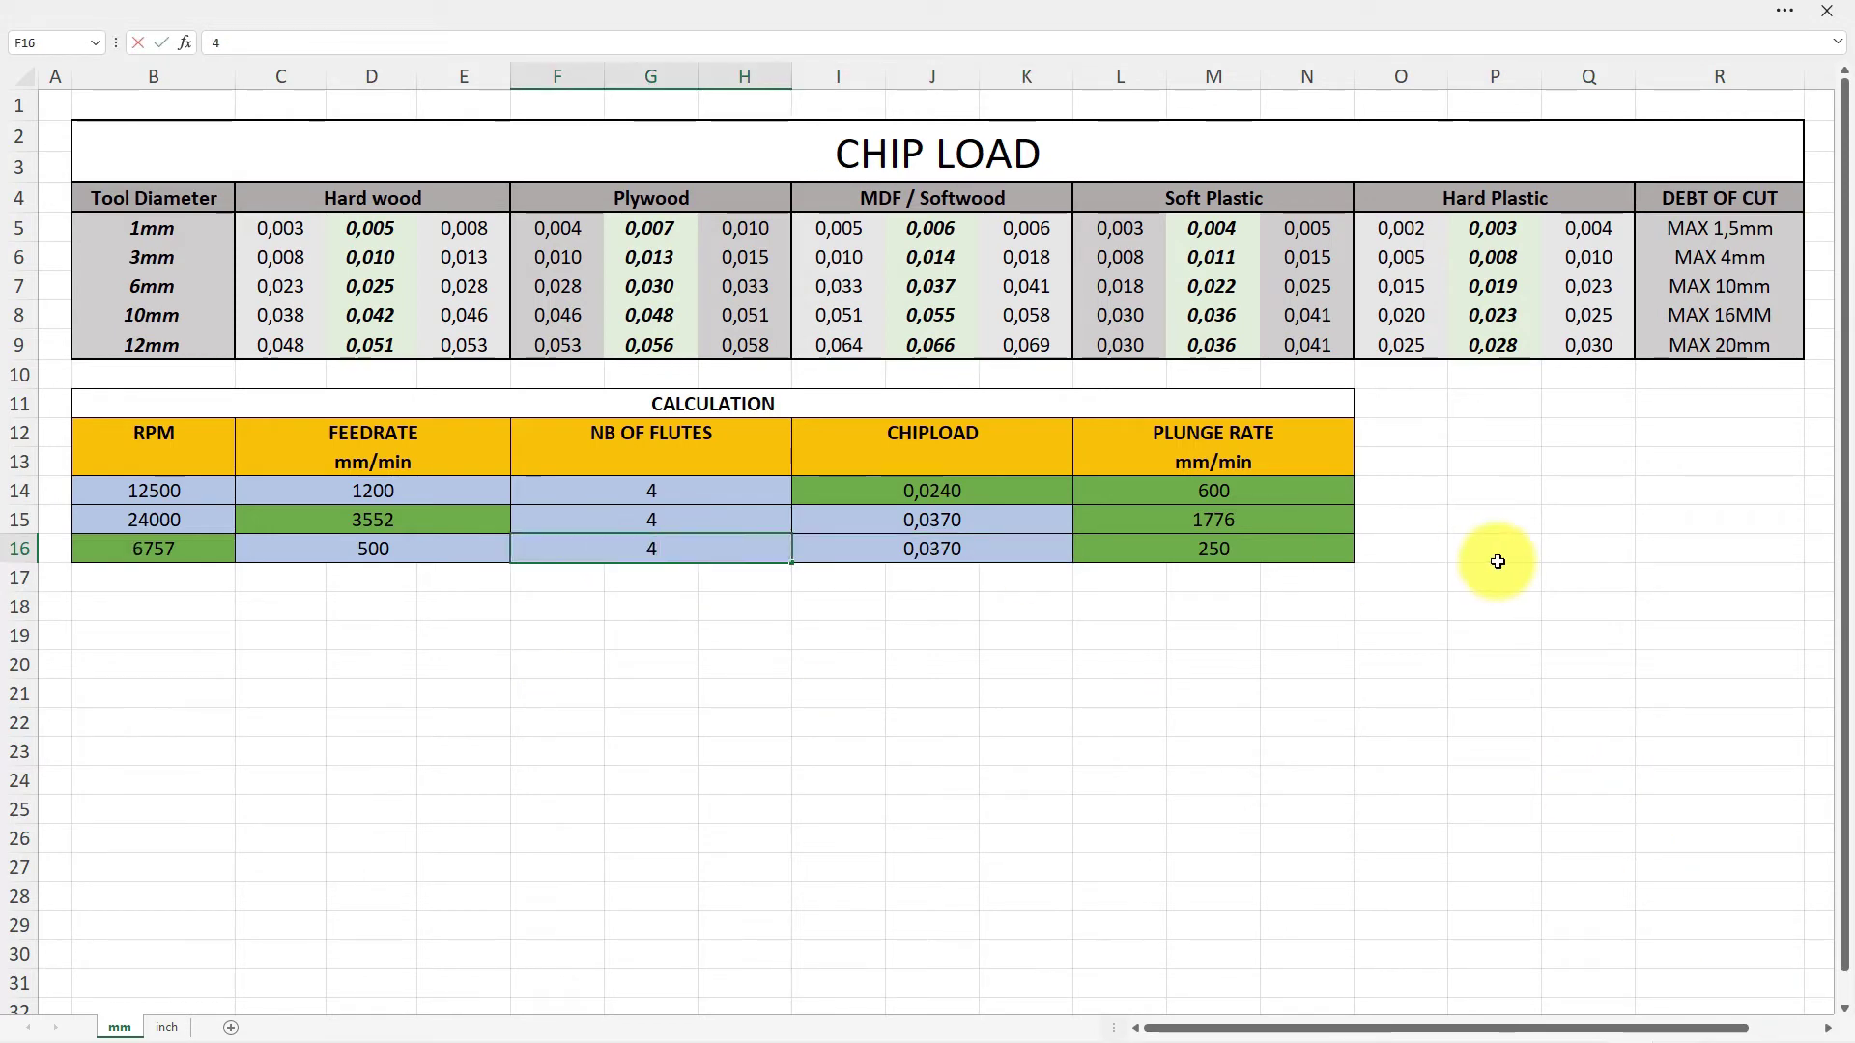
pyautogui.click(379, 557)
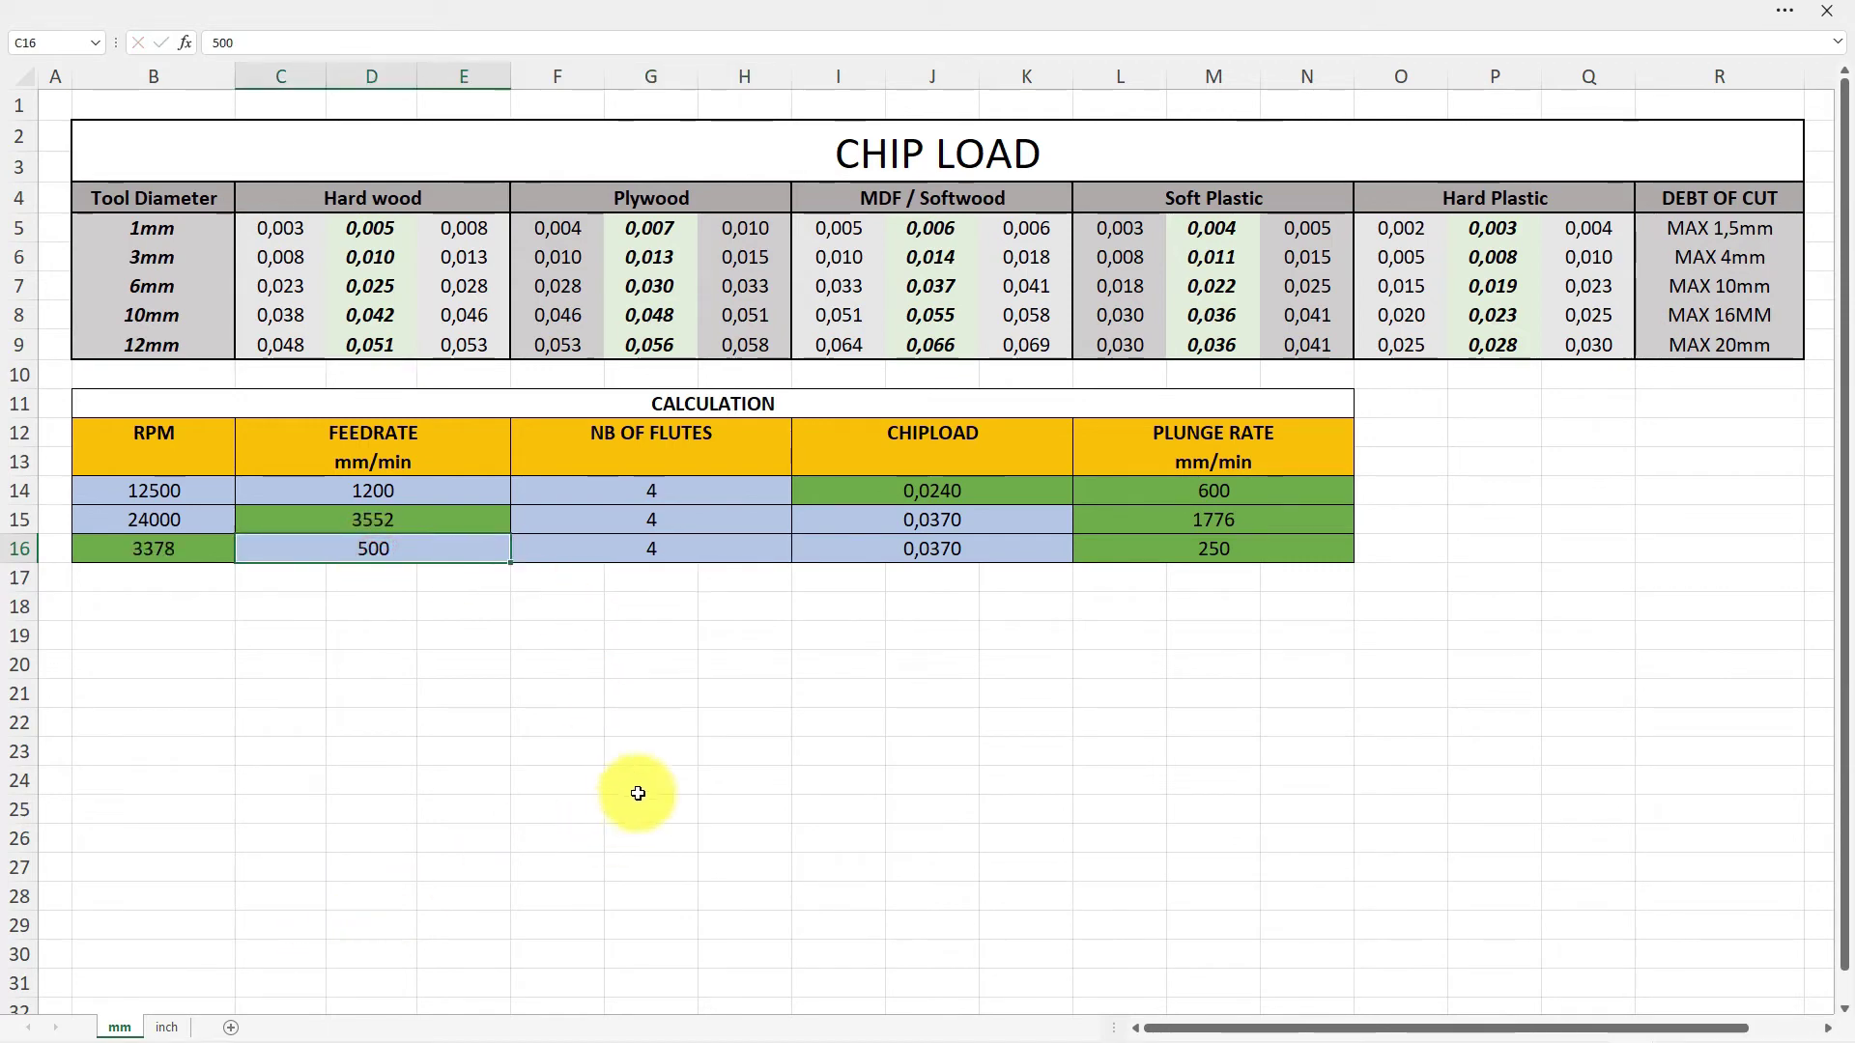
pyautogui.press('F2')
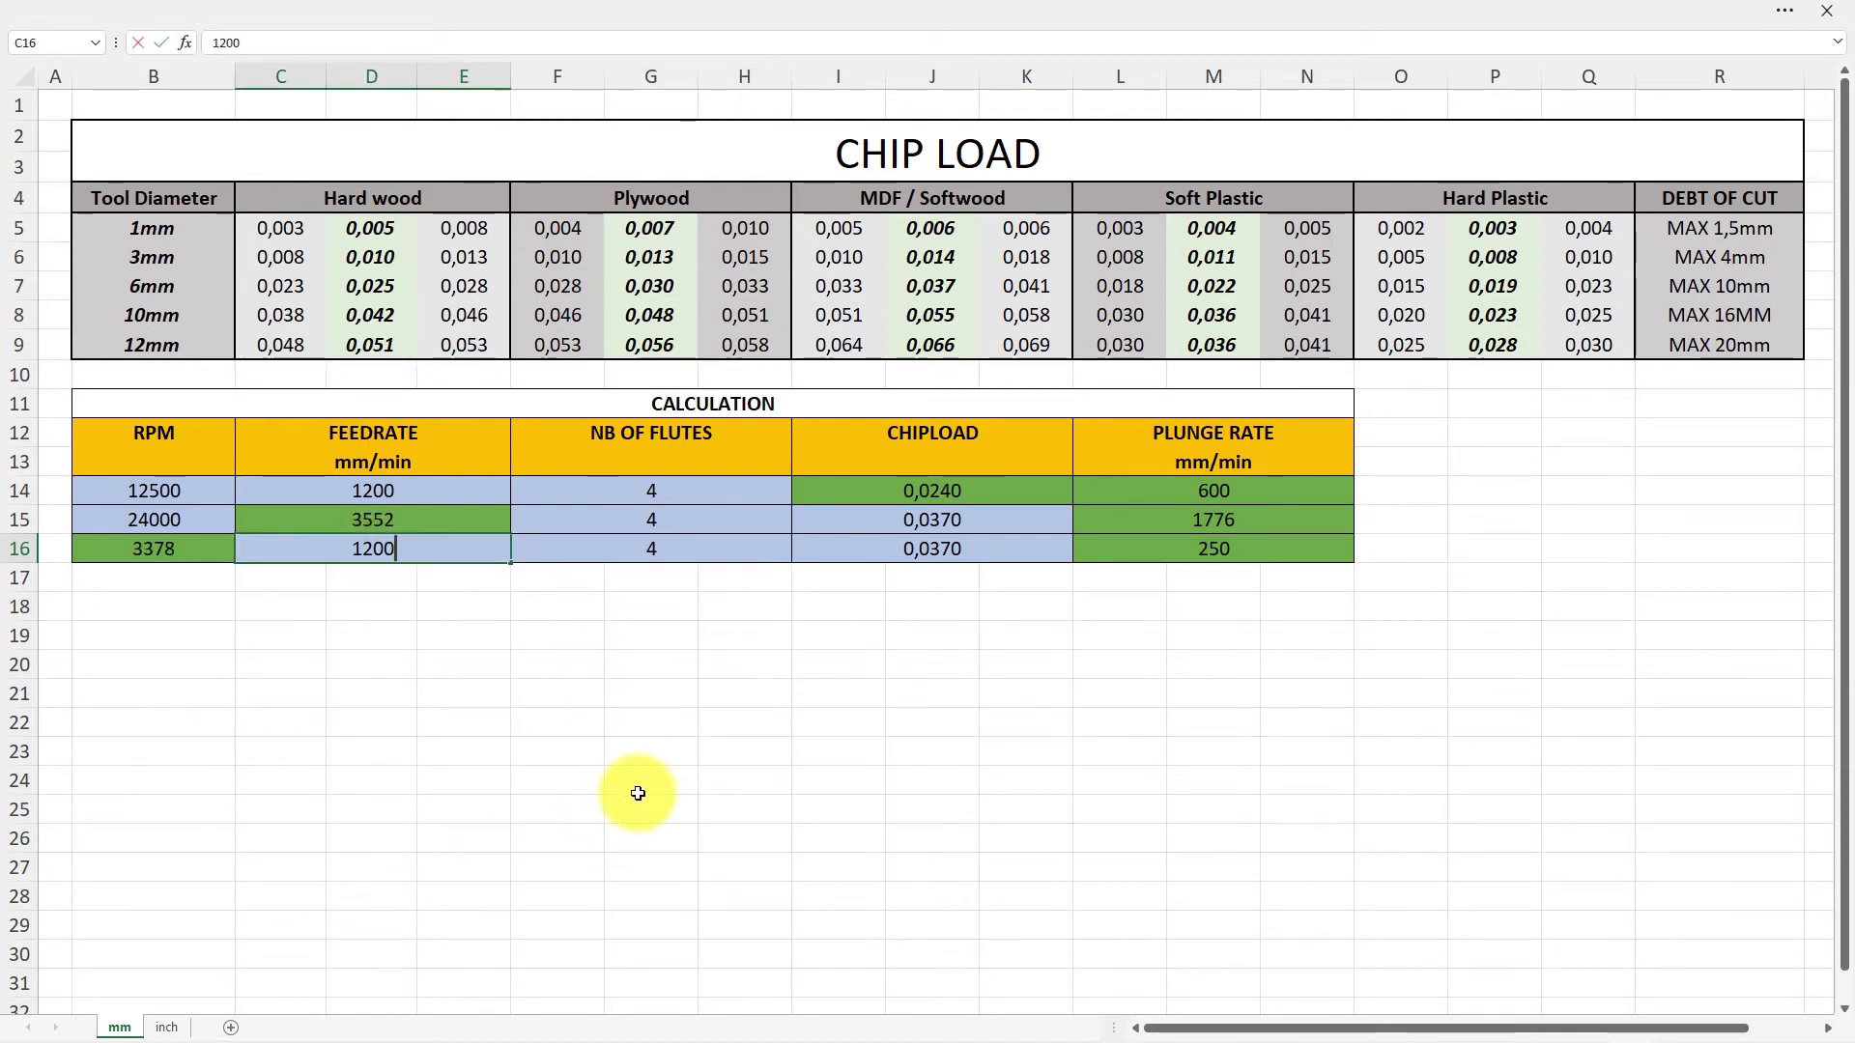
pyautogui.write('1200')
pyautogui.press('Return')
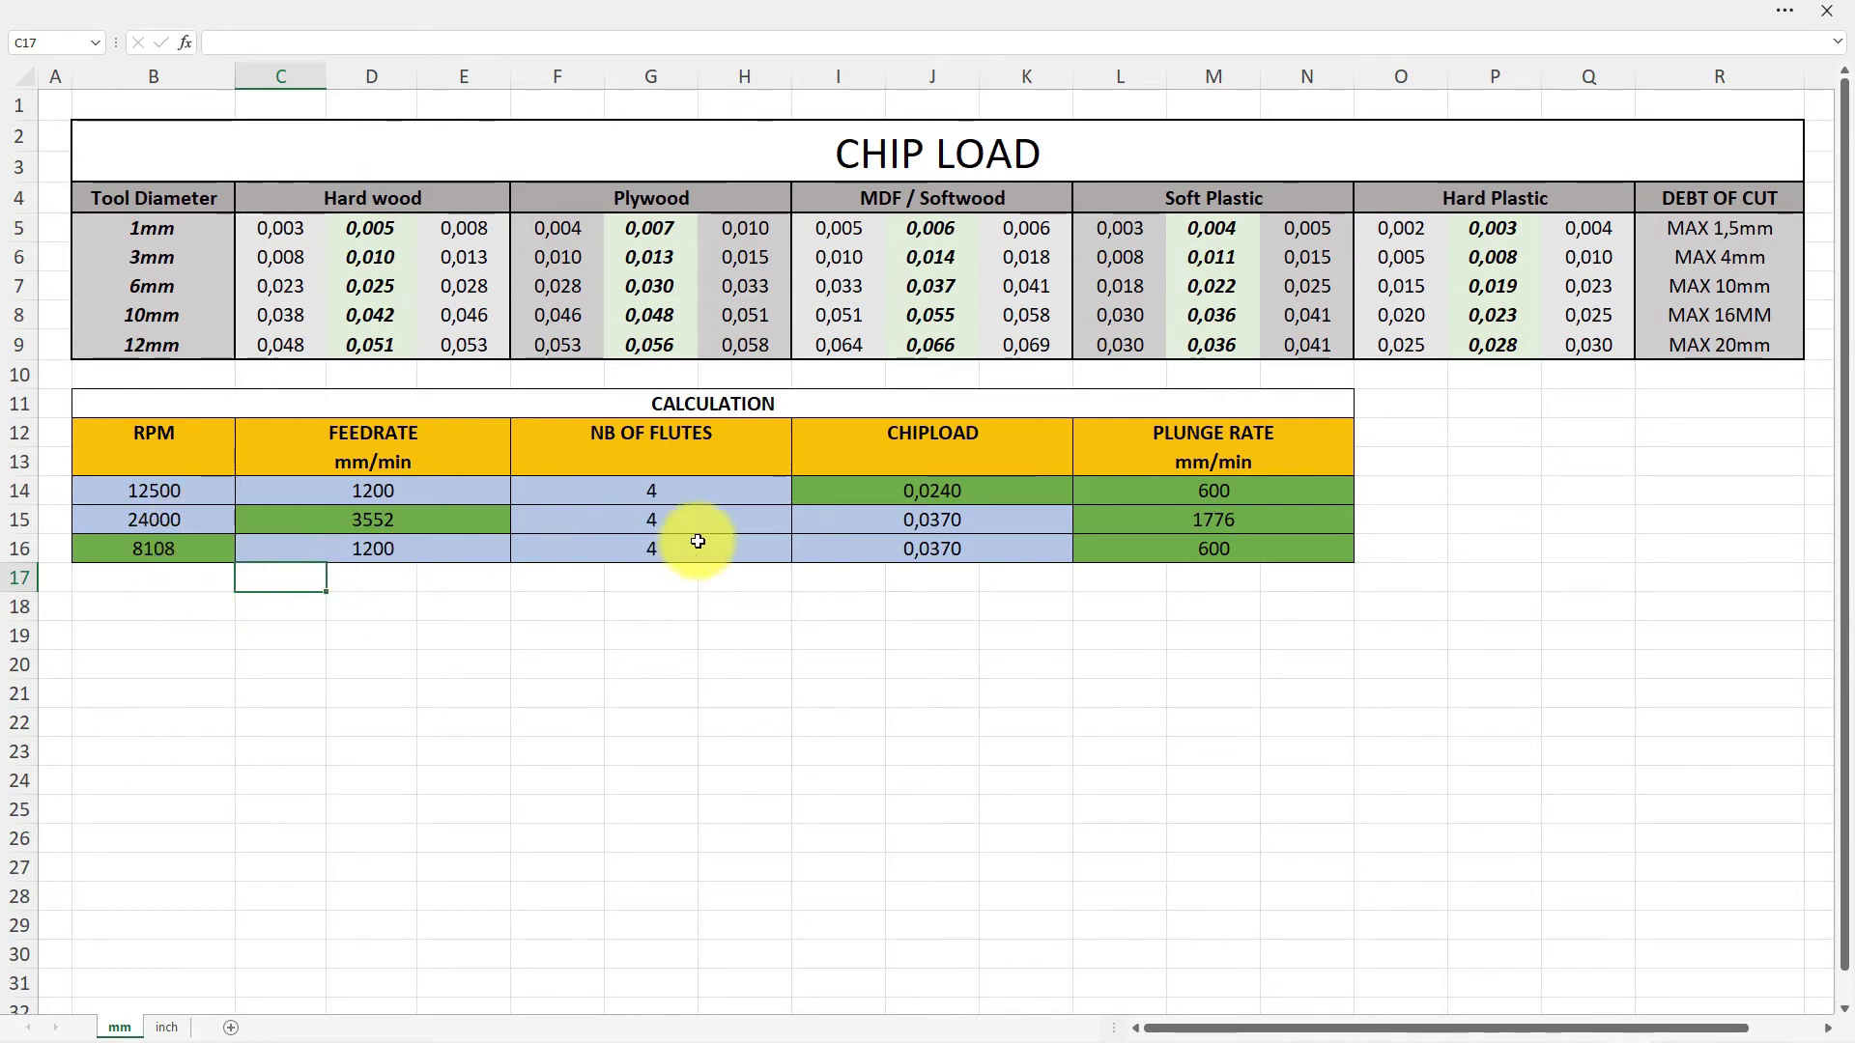
# Enter 1 flute in row 16 and then in row 15.
pyautogui.click(613, 542)
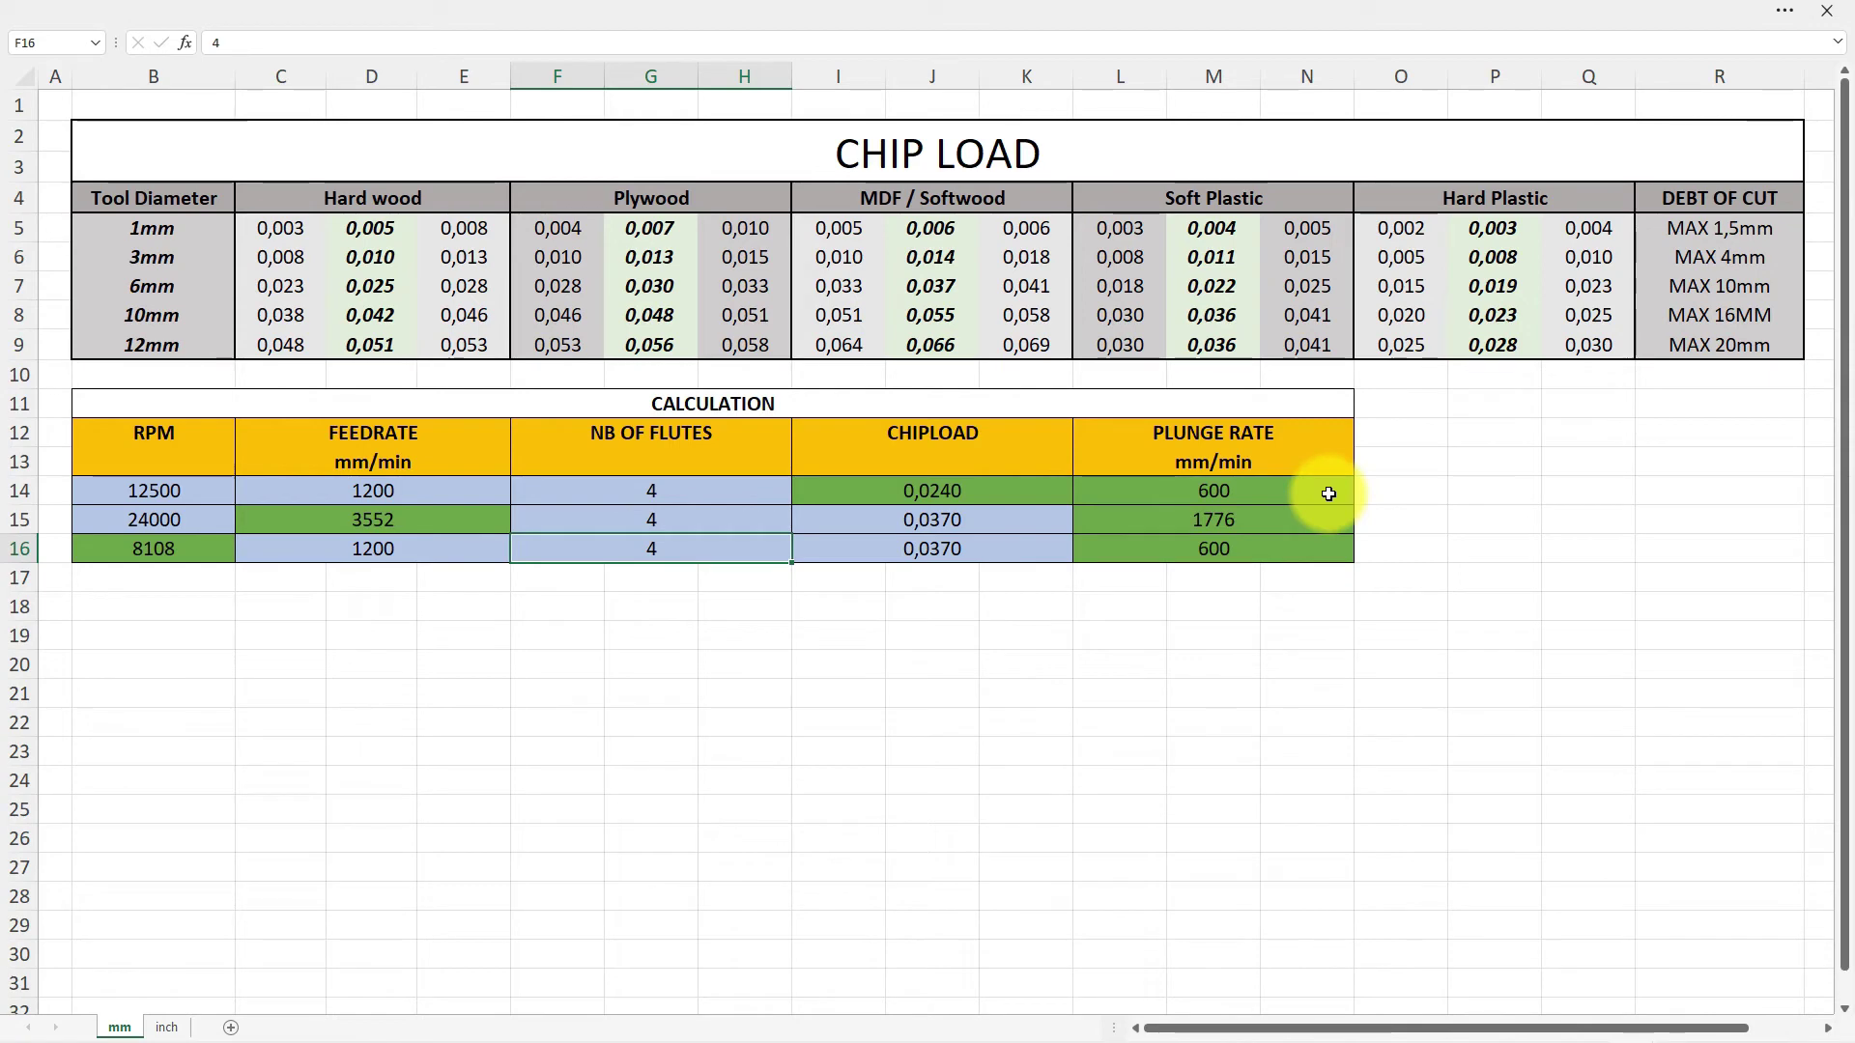
pyautogui.write('1')
pyautogui.press('Return')
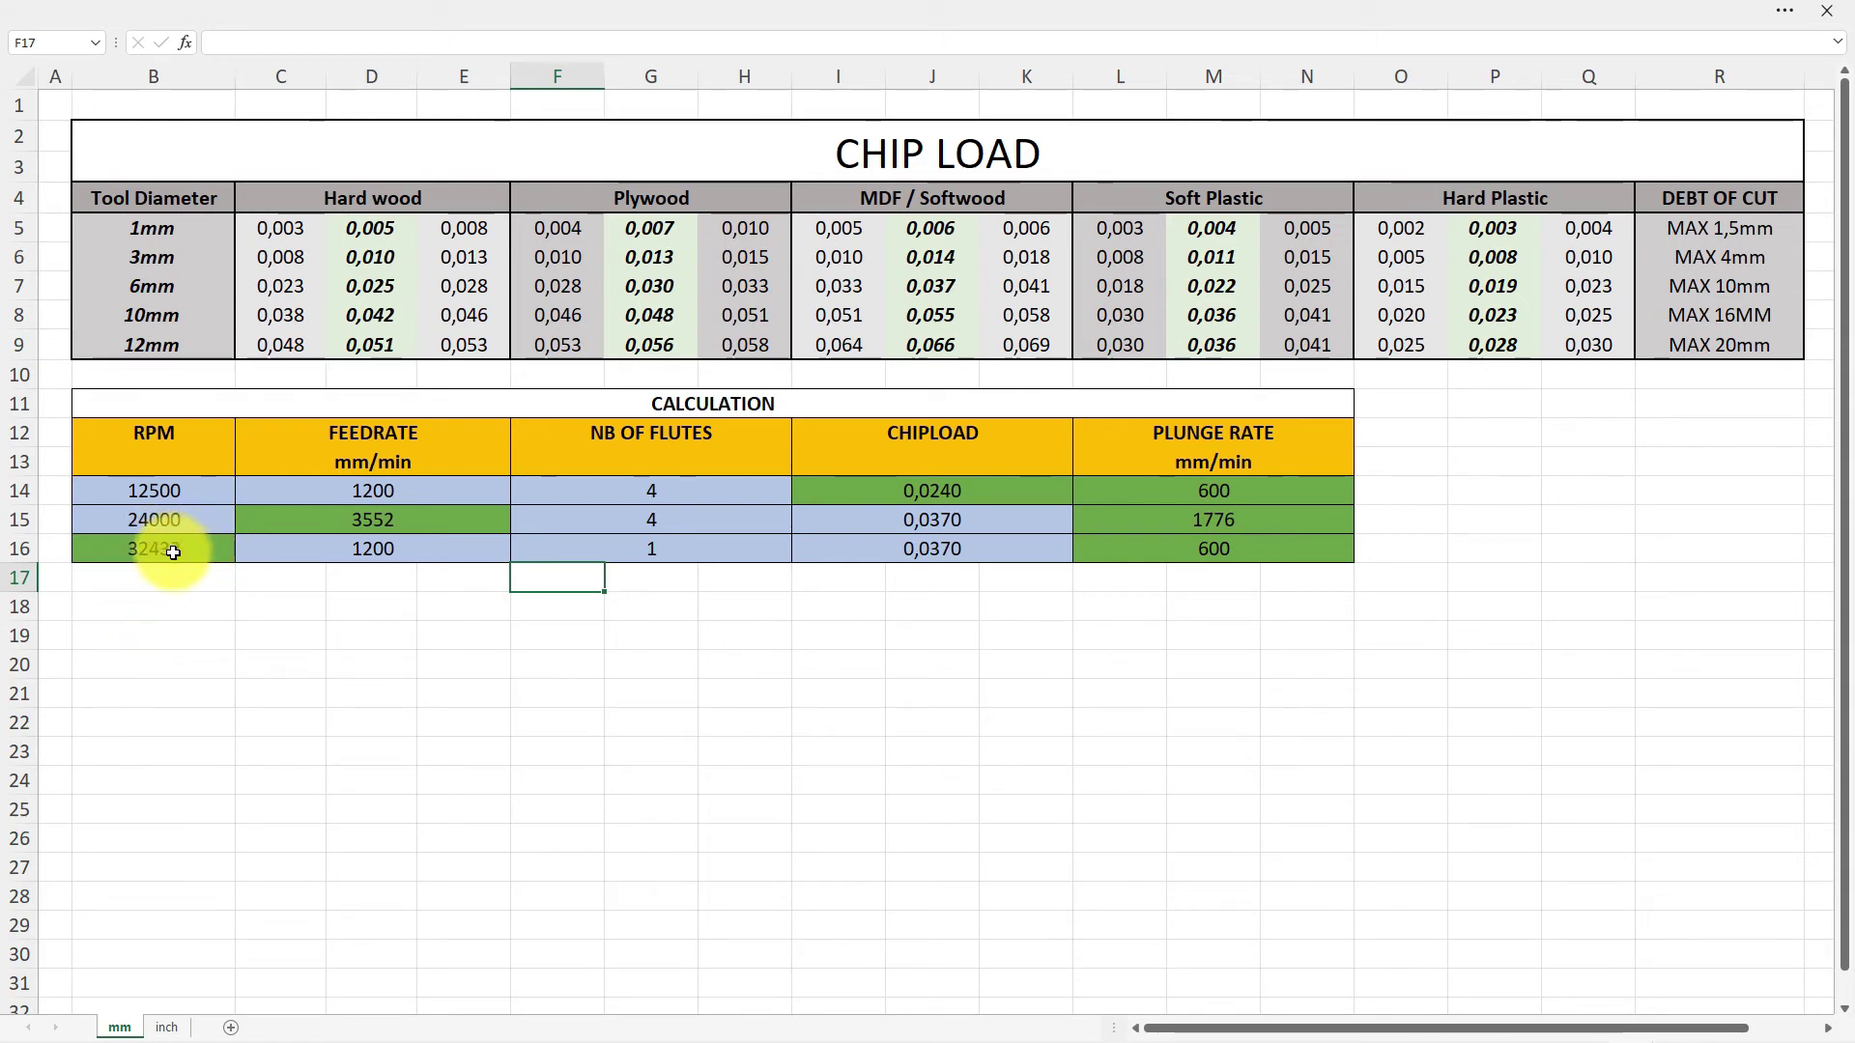
pyautogui.click(654, 519)
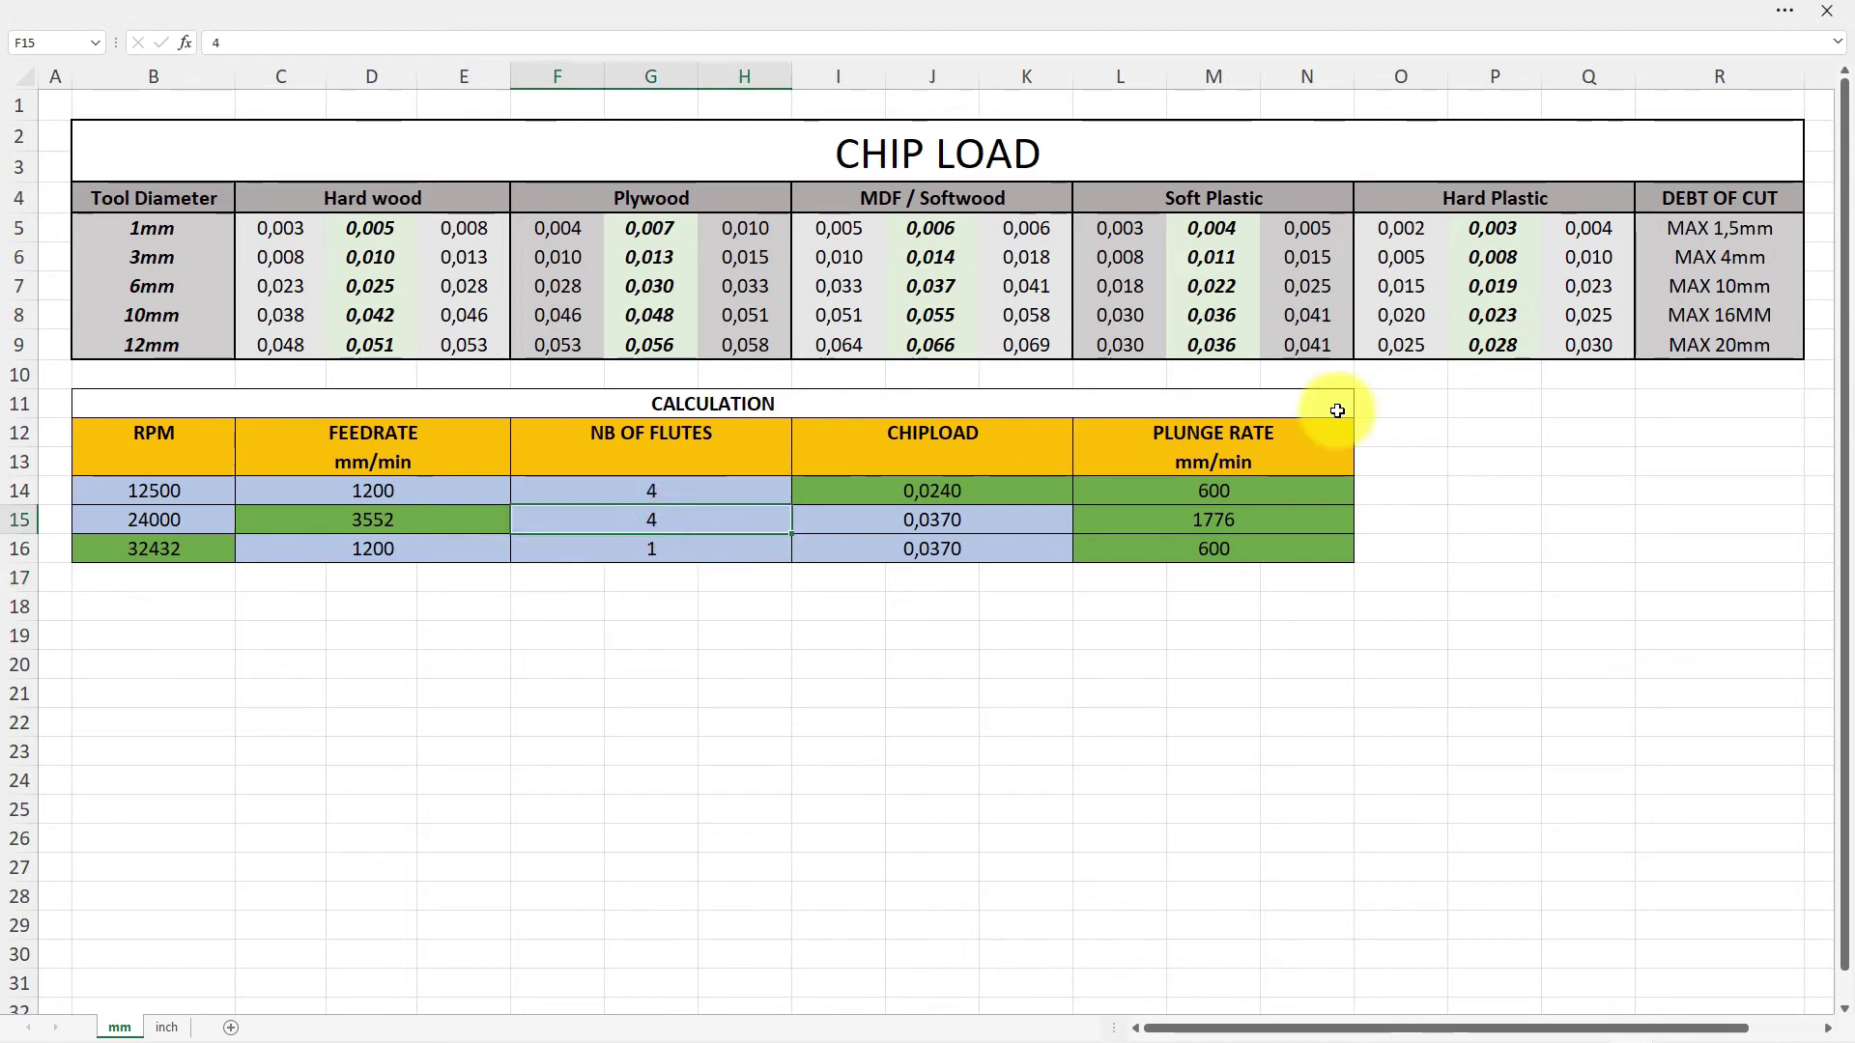
pyautogui.write('1')
pyautogui.press('Return')
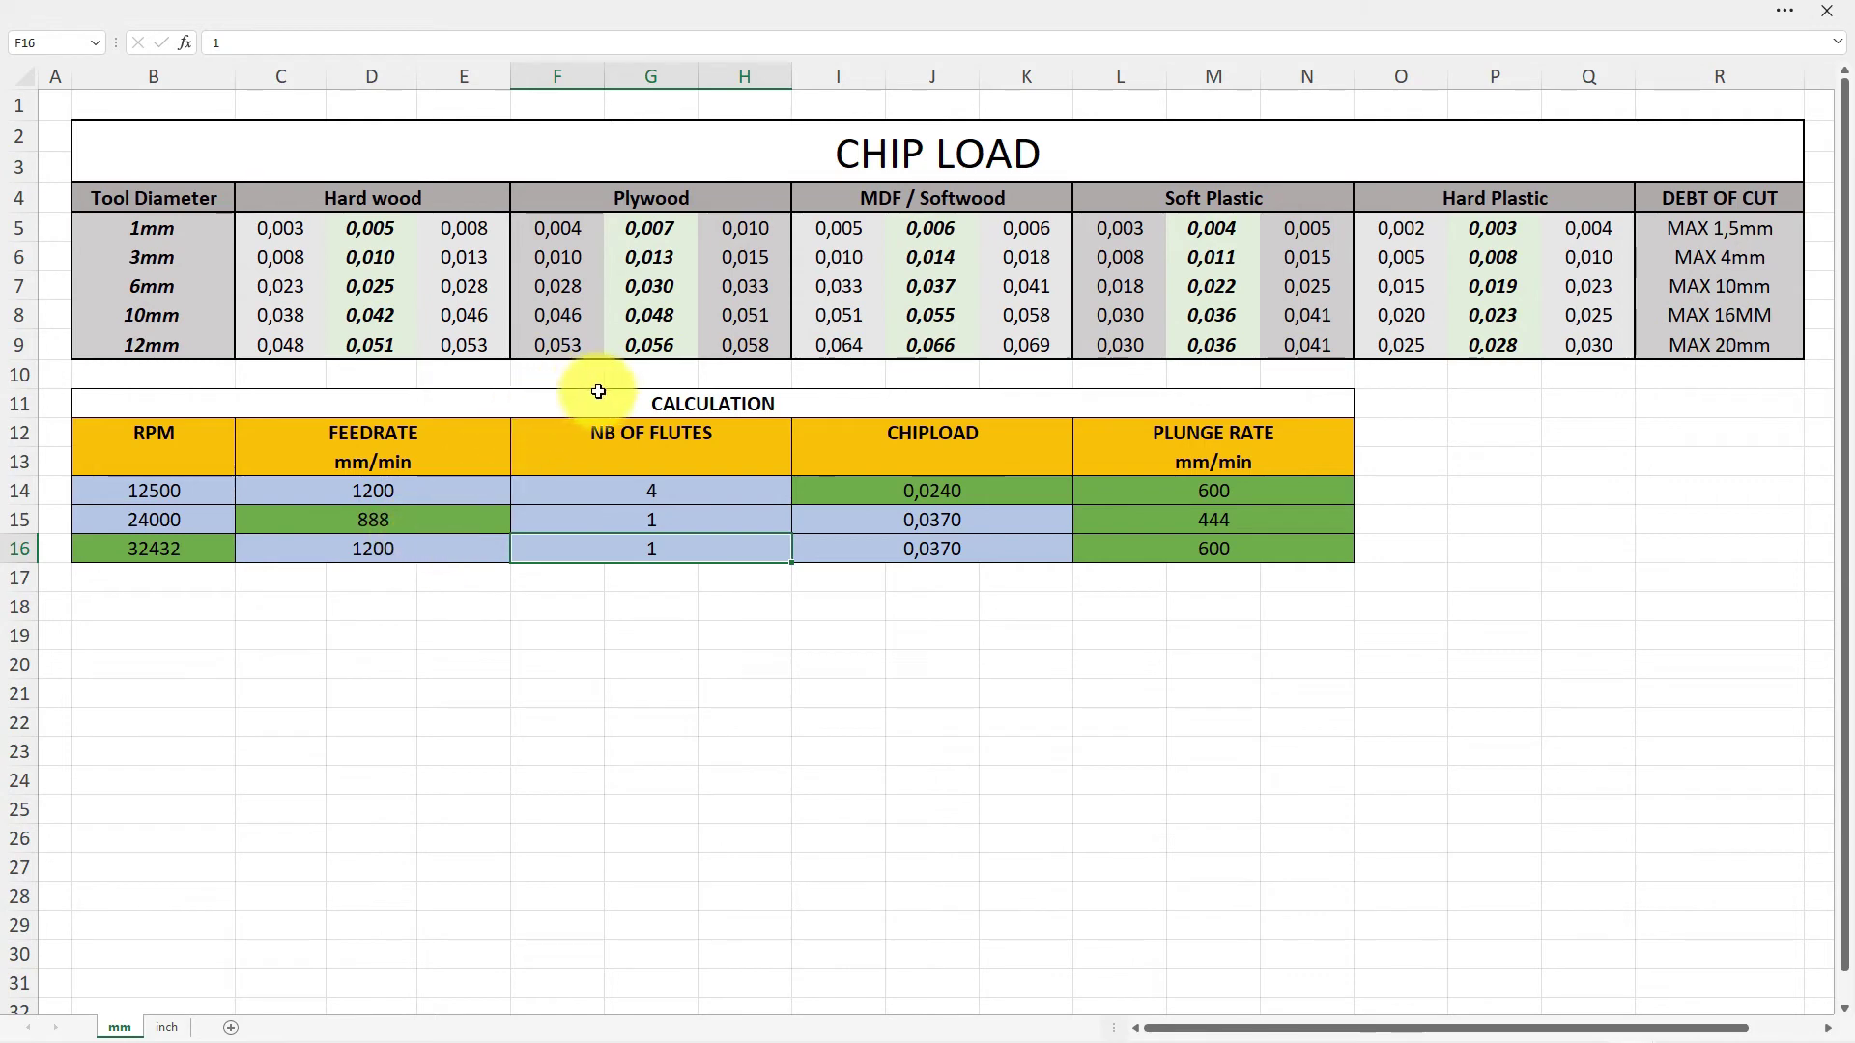
# Look up the 6mm MDF/Softwood chip load and enter 0,041 as row 15's chip load.
pyautogui.click(1026, 287)
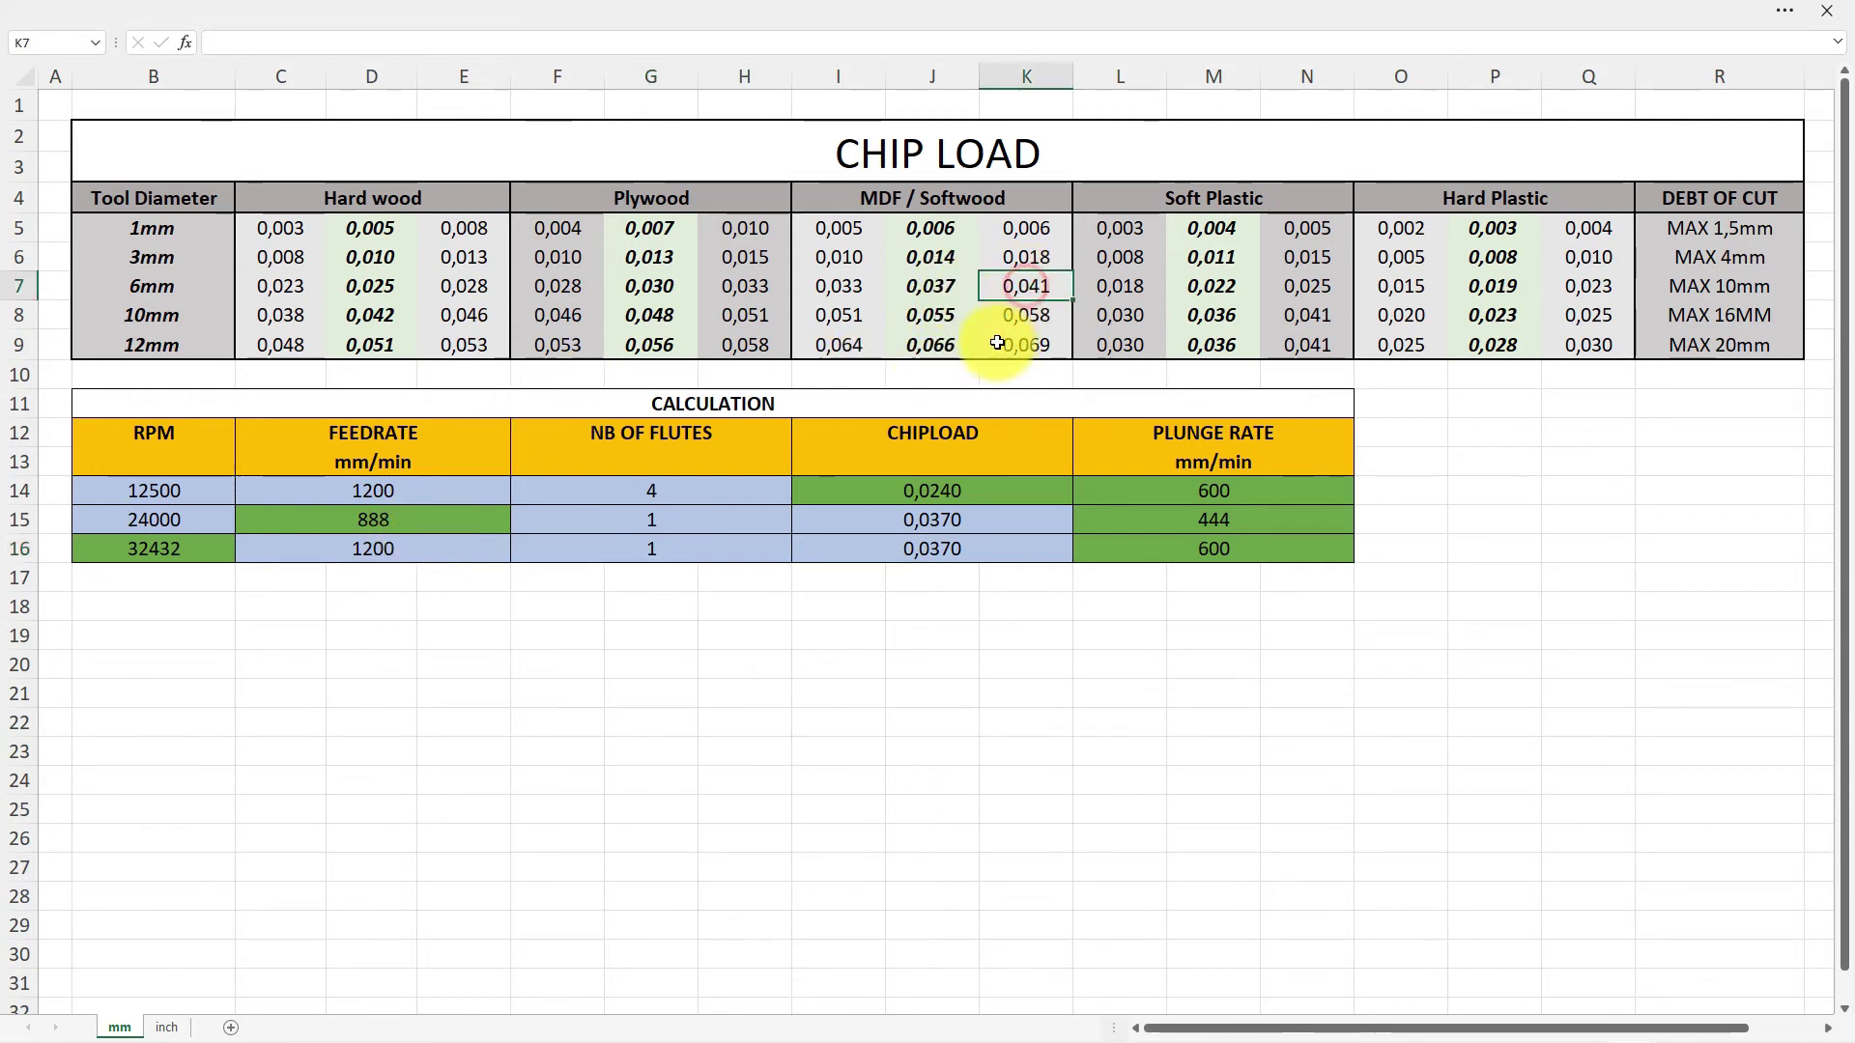
pyautogui.click(909, 521)
pyautogui.write('0,')
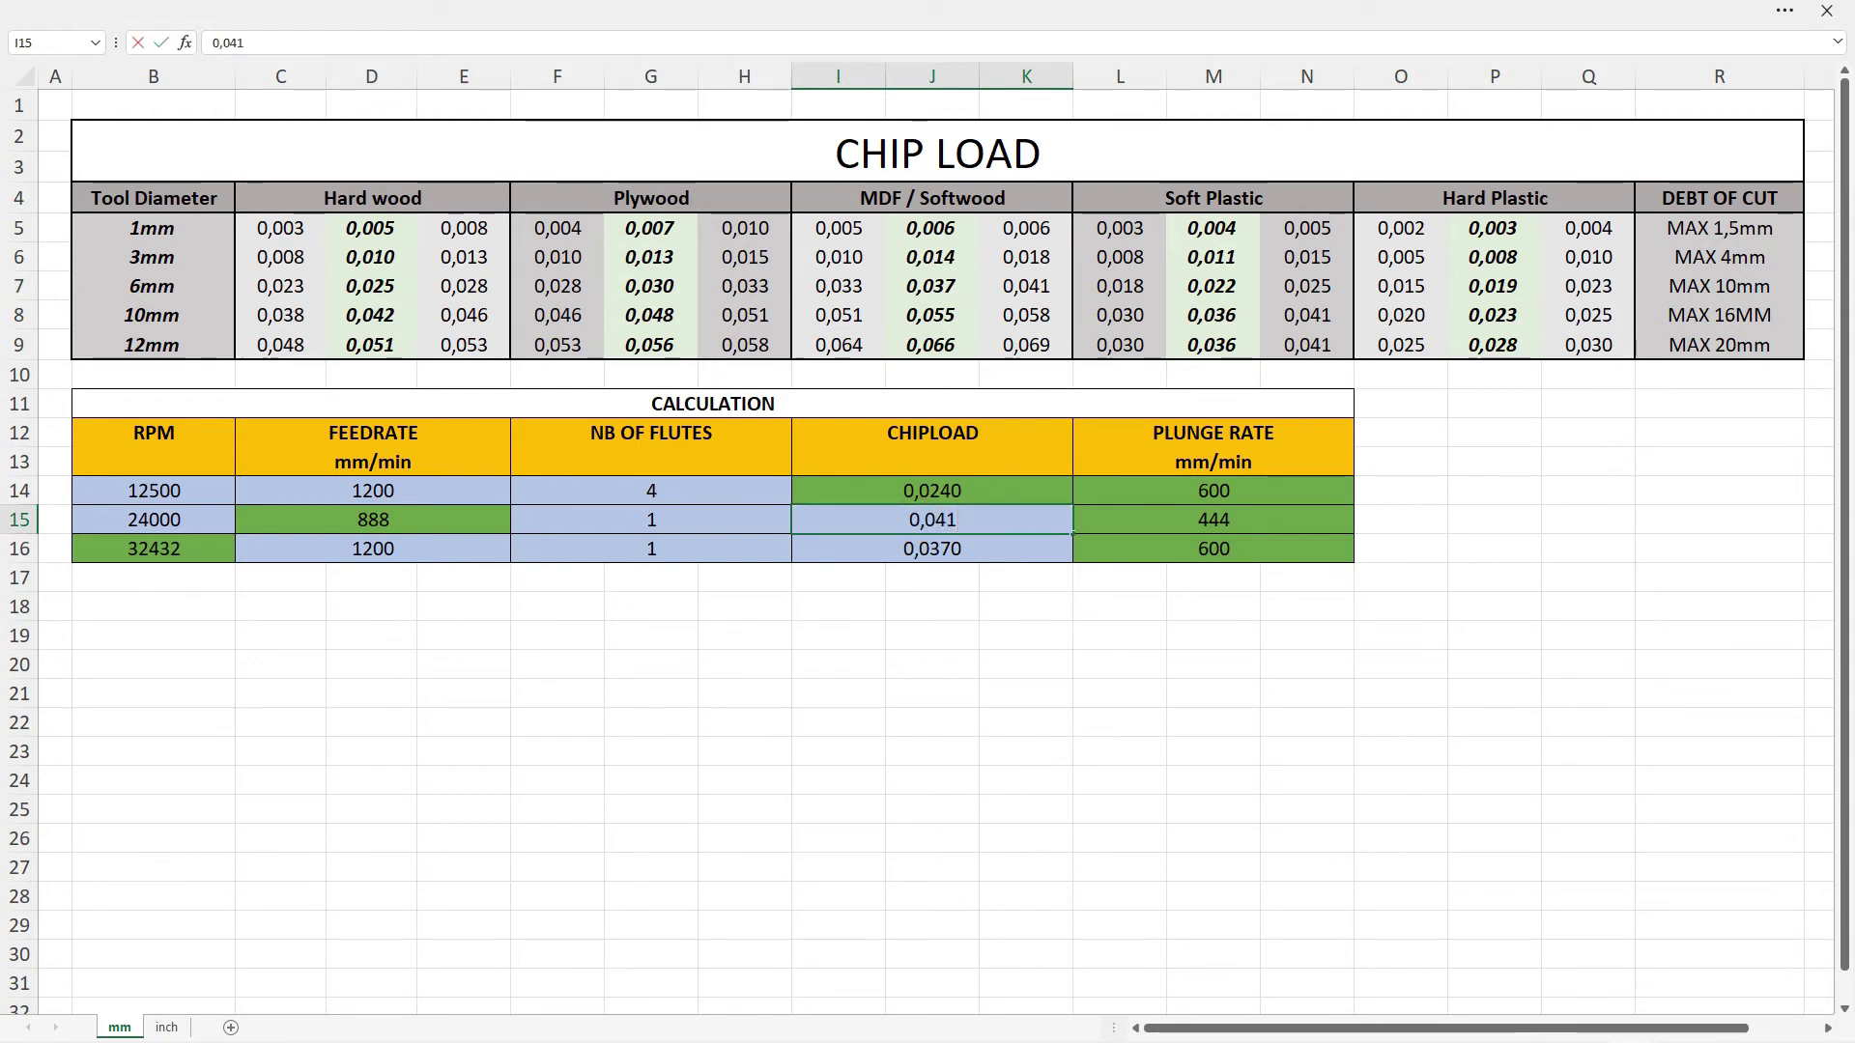
pyautogui.write('041')
pyautogui.press('Return')
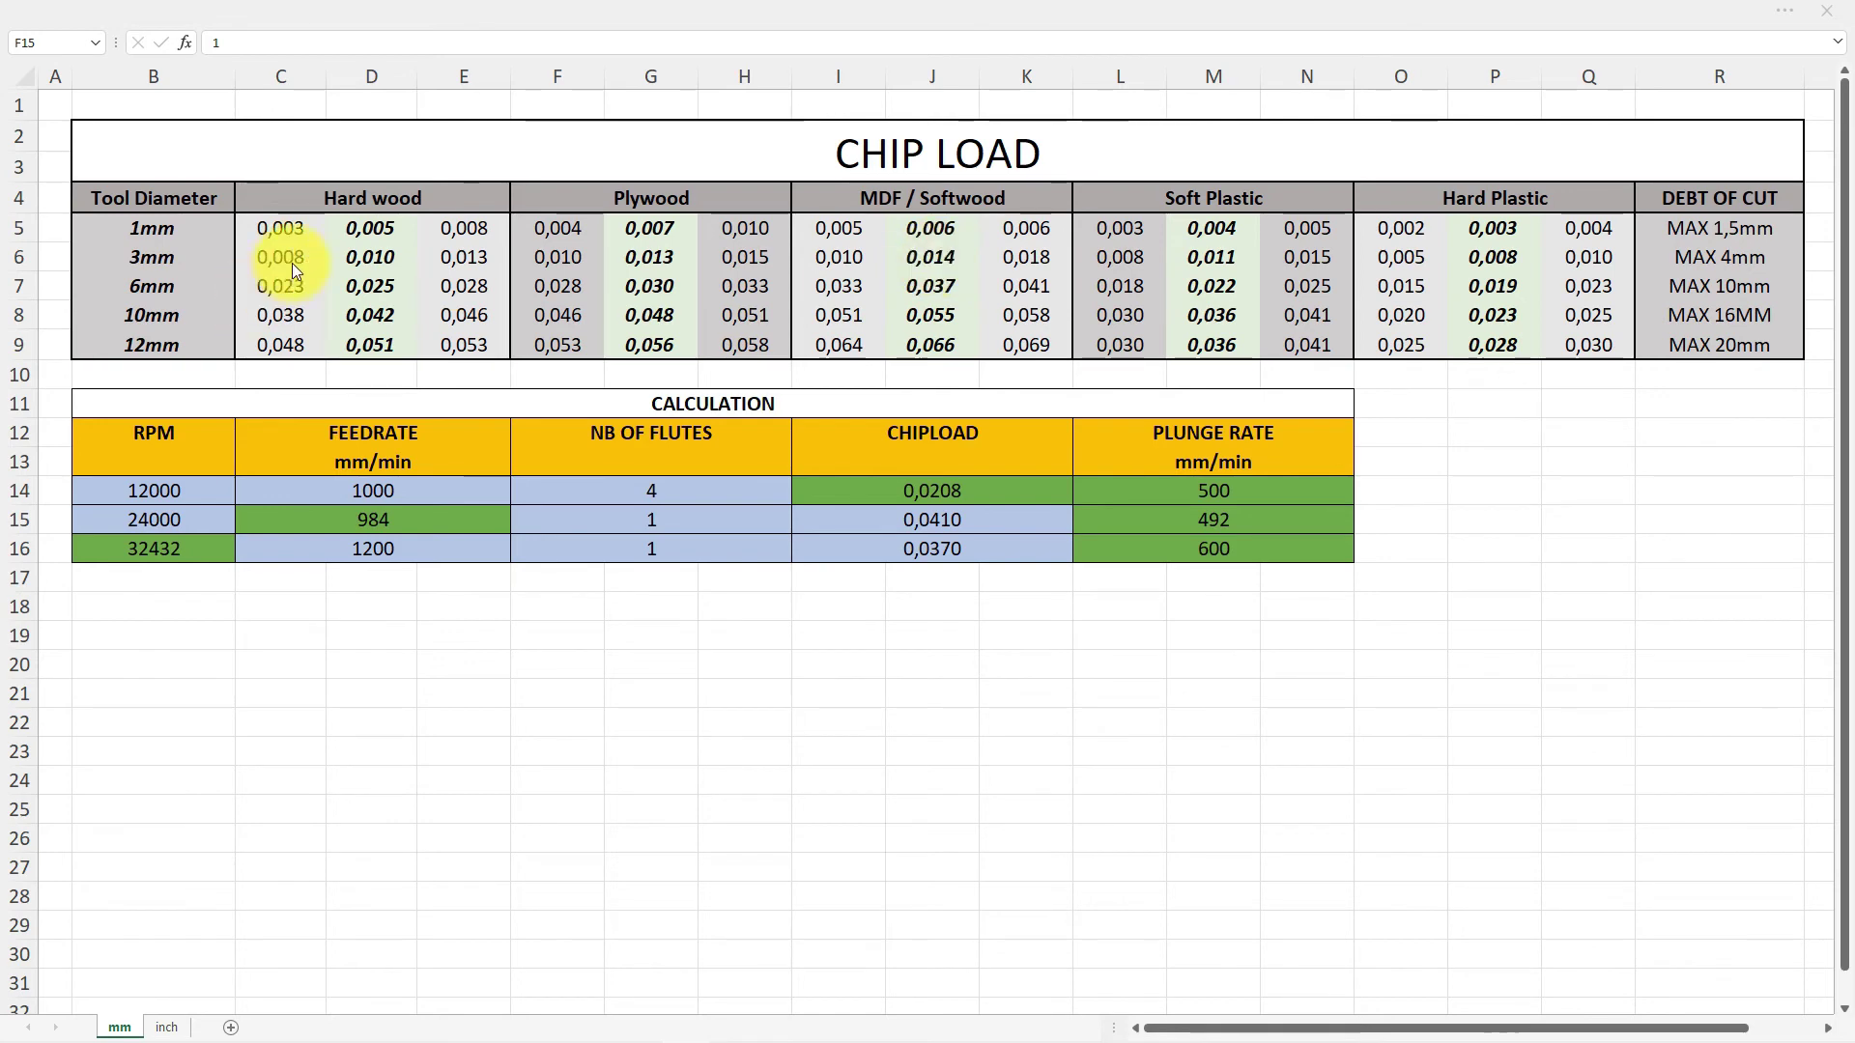
# Set row 14 to 2 flutes and try feed rates of 800, 666 and 600 mm/min.
pyautogui.click(650, 489)
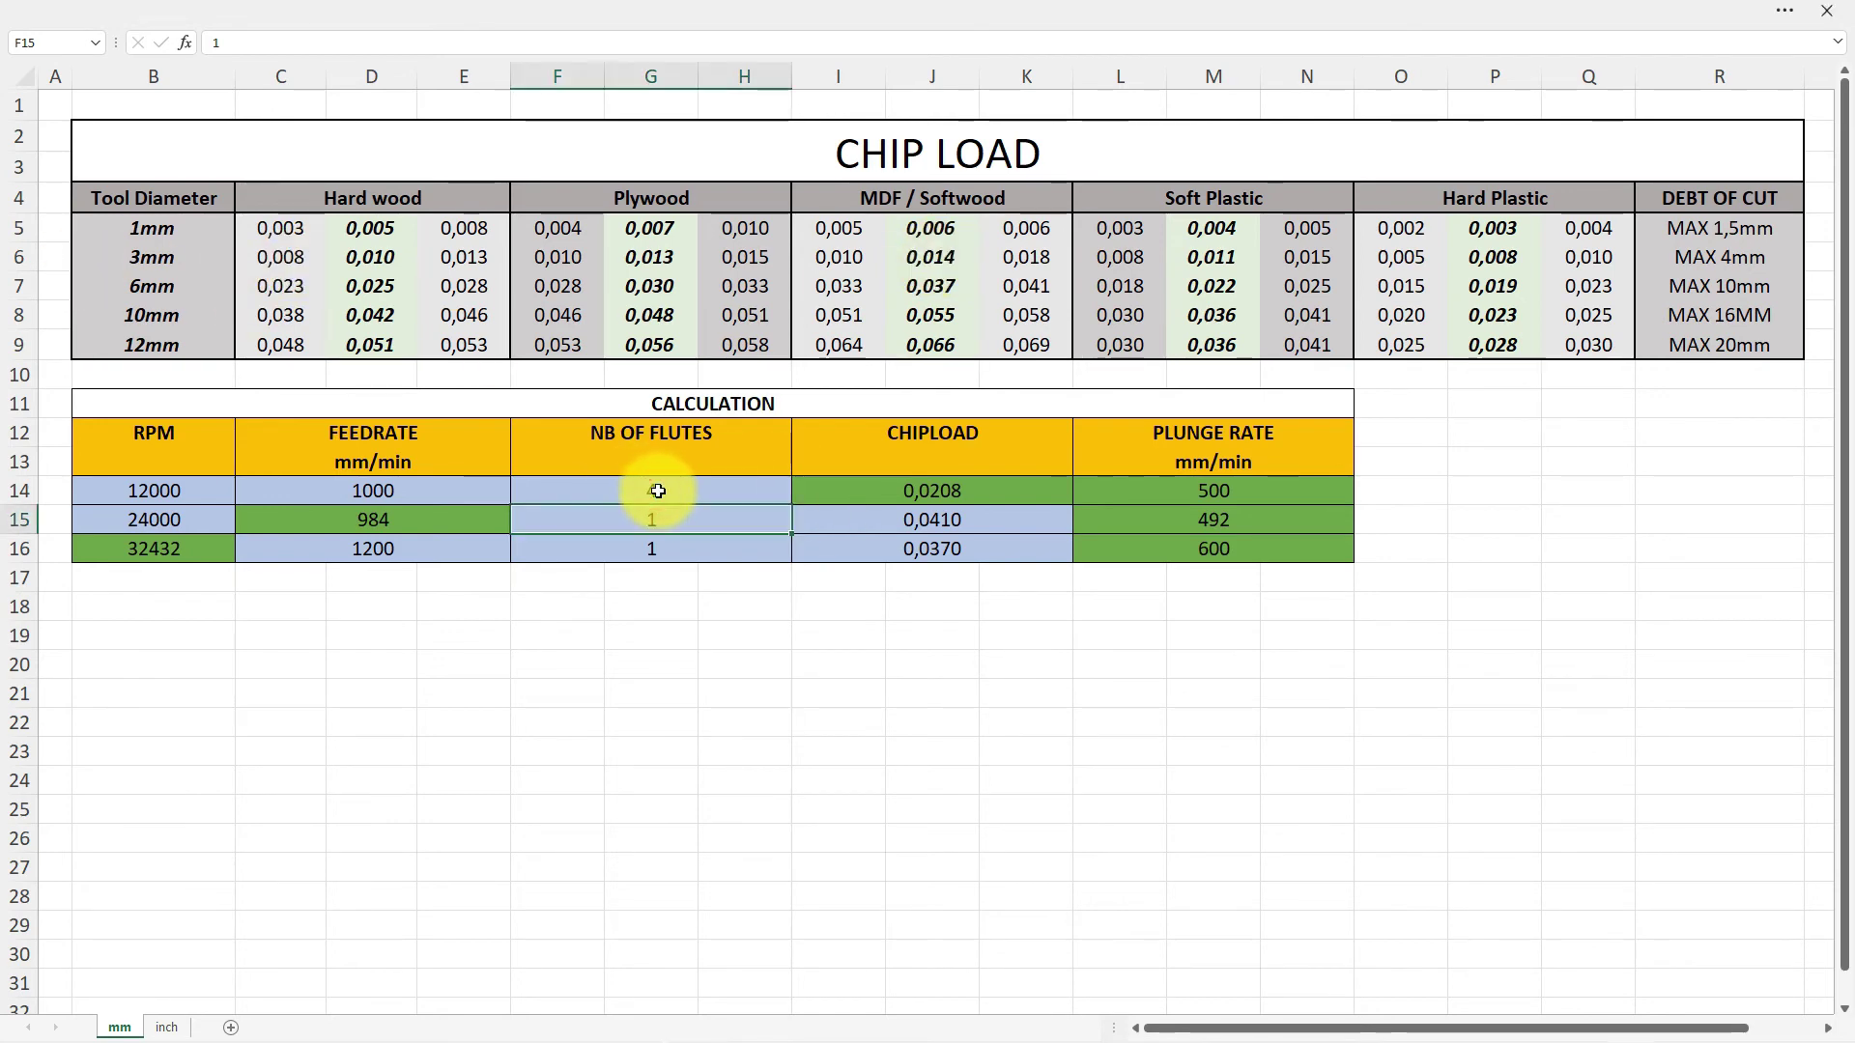
pyautogui.click(656, 472)
pyautogui.click(656, 488)
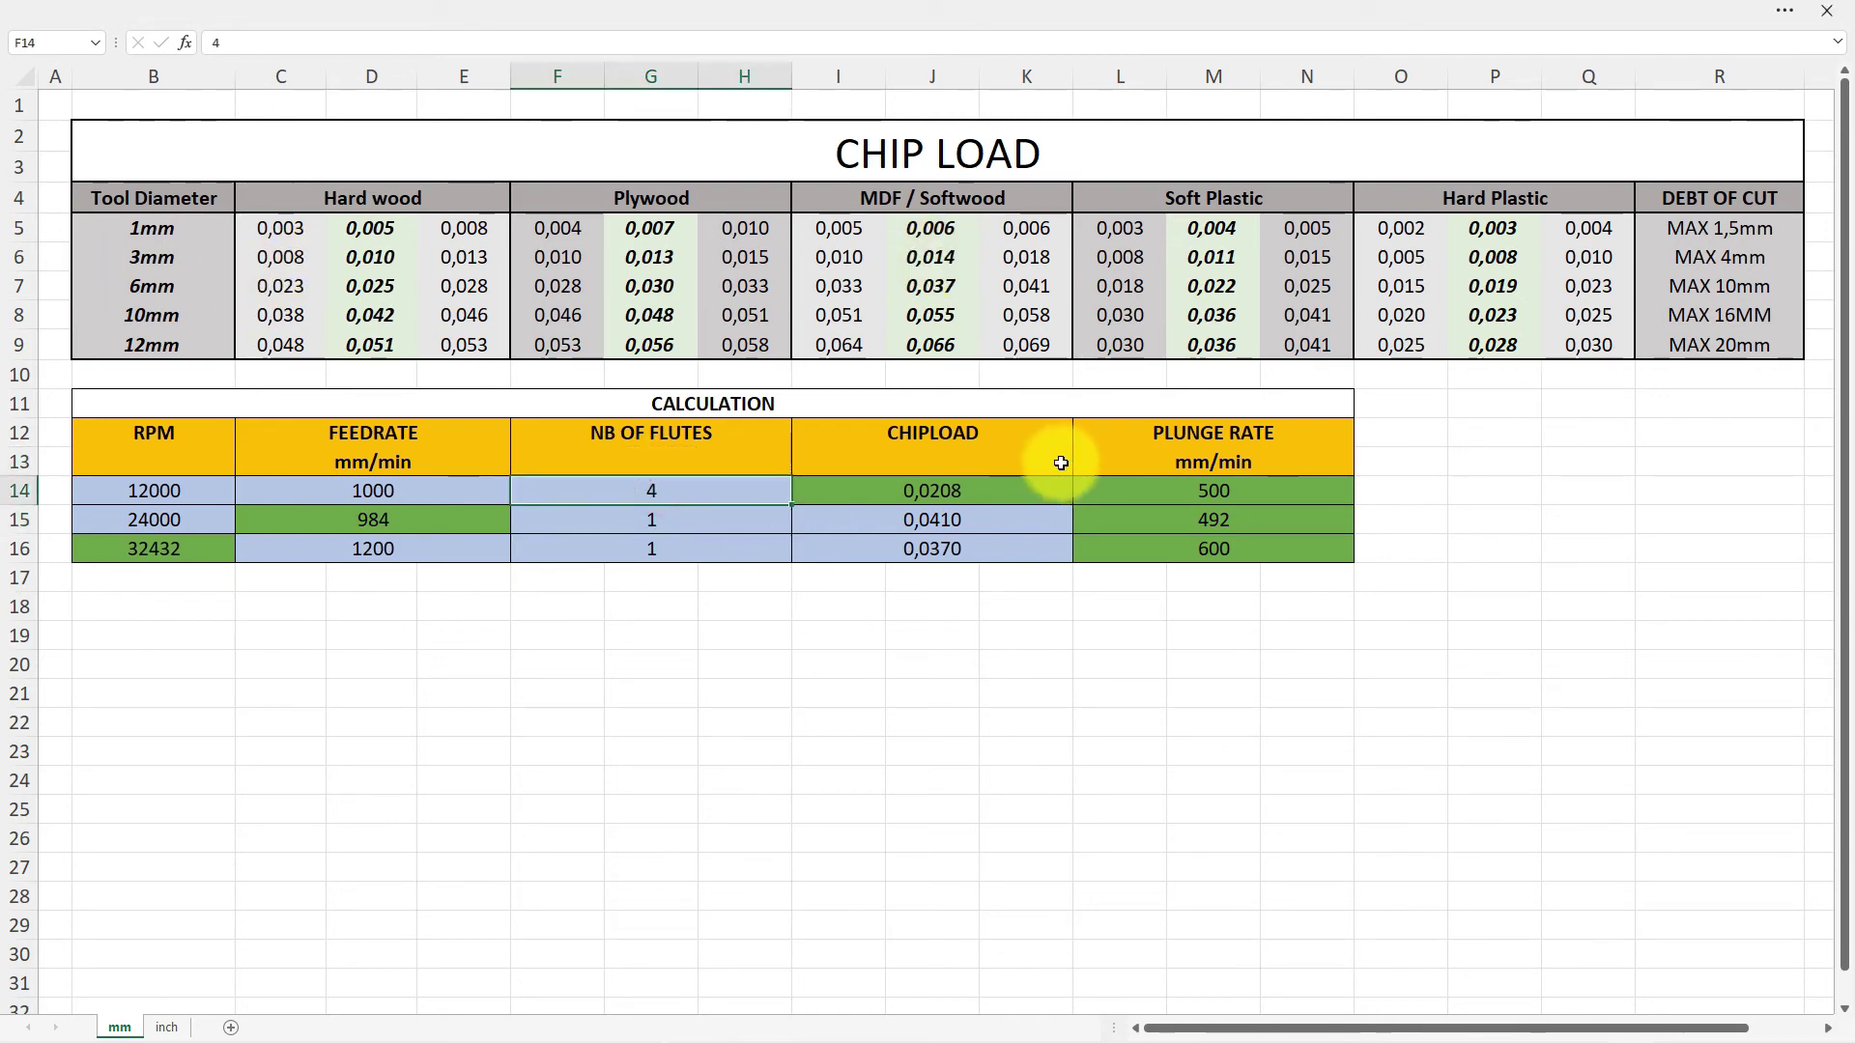
pyautogui.write('2')
pyautogui.press('Return')
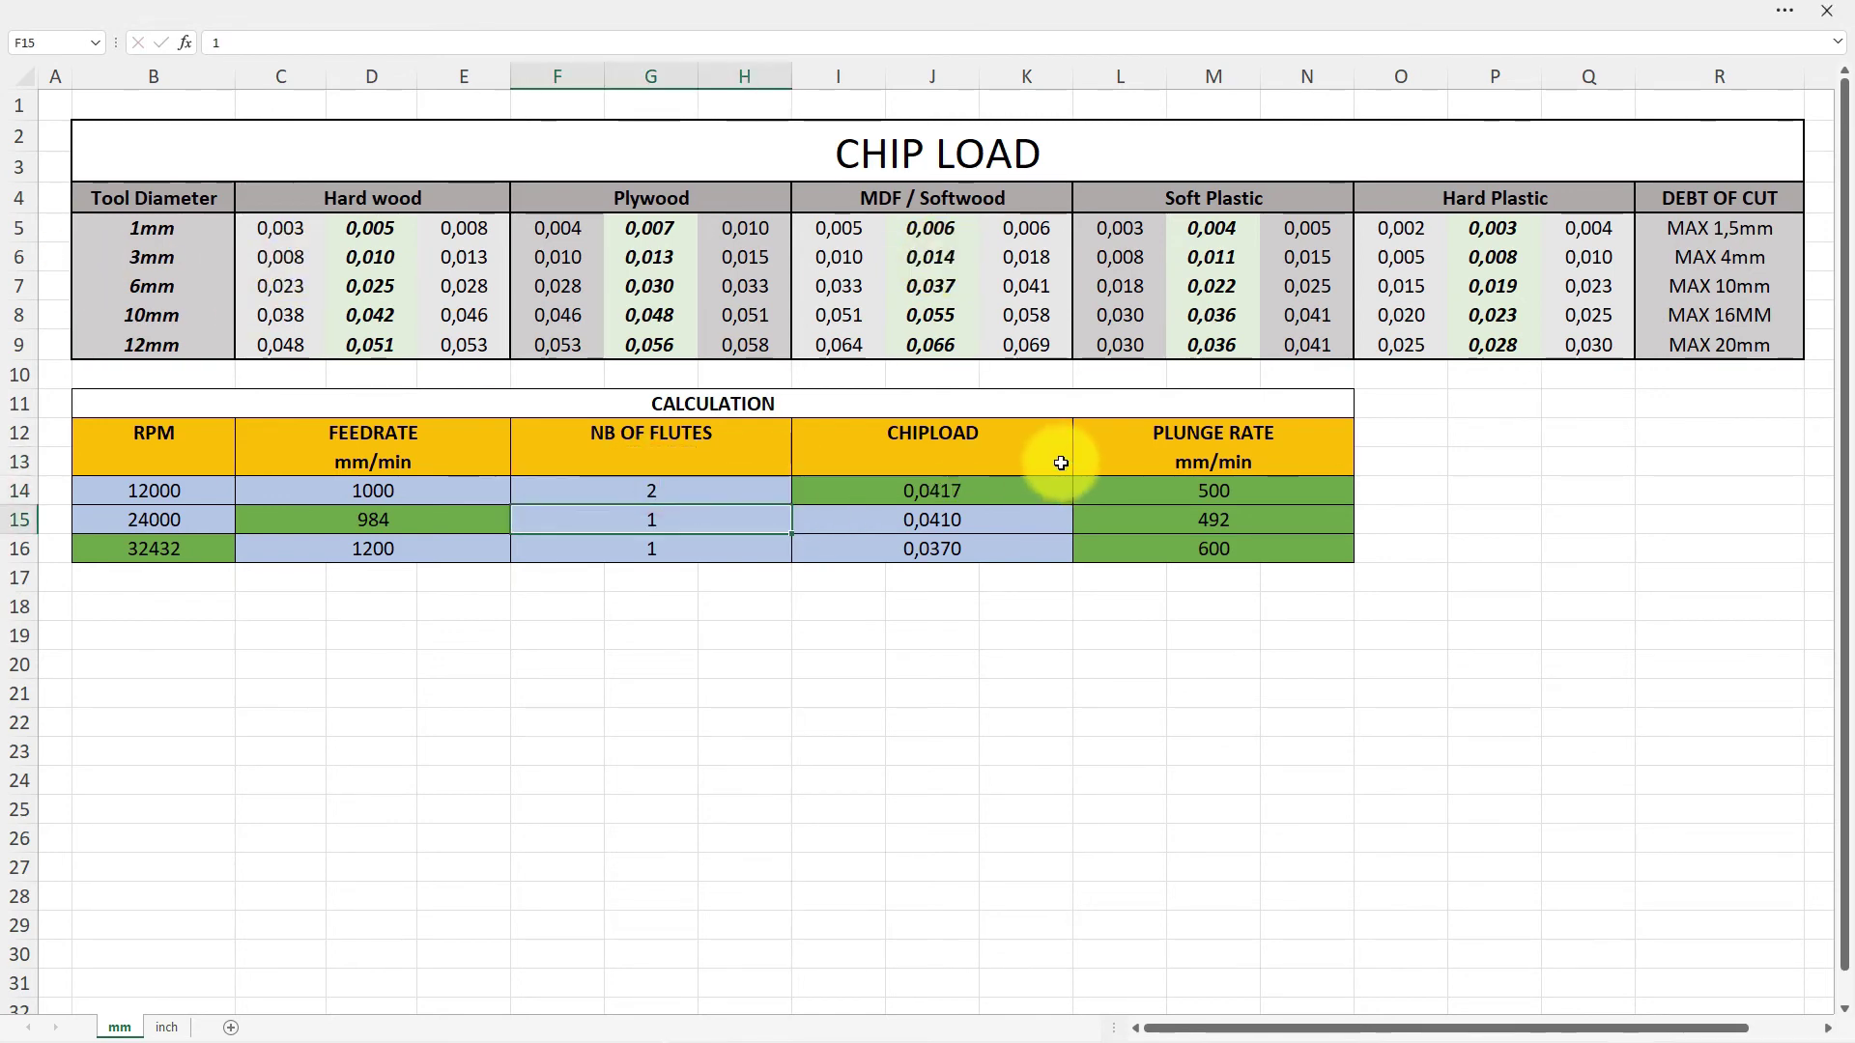
pyautogui.click(399, 493)
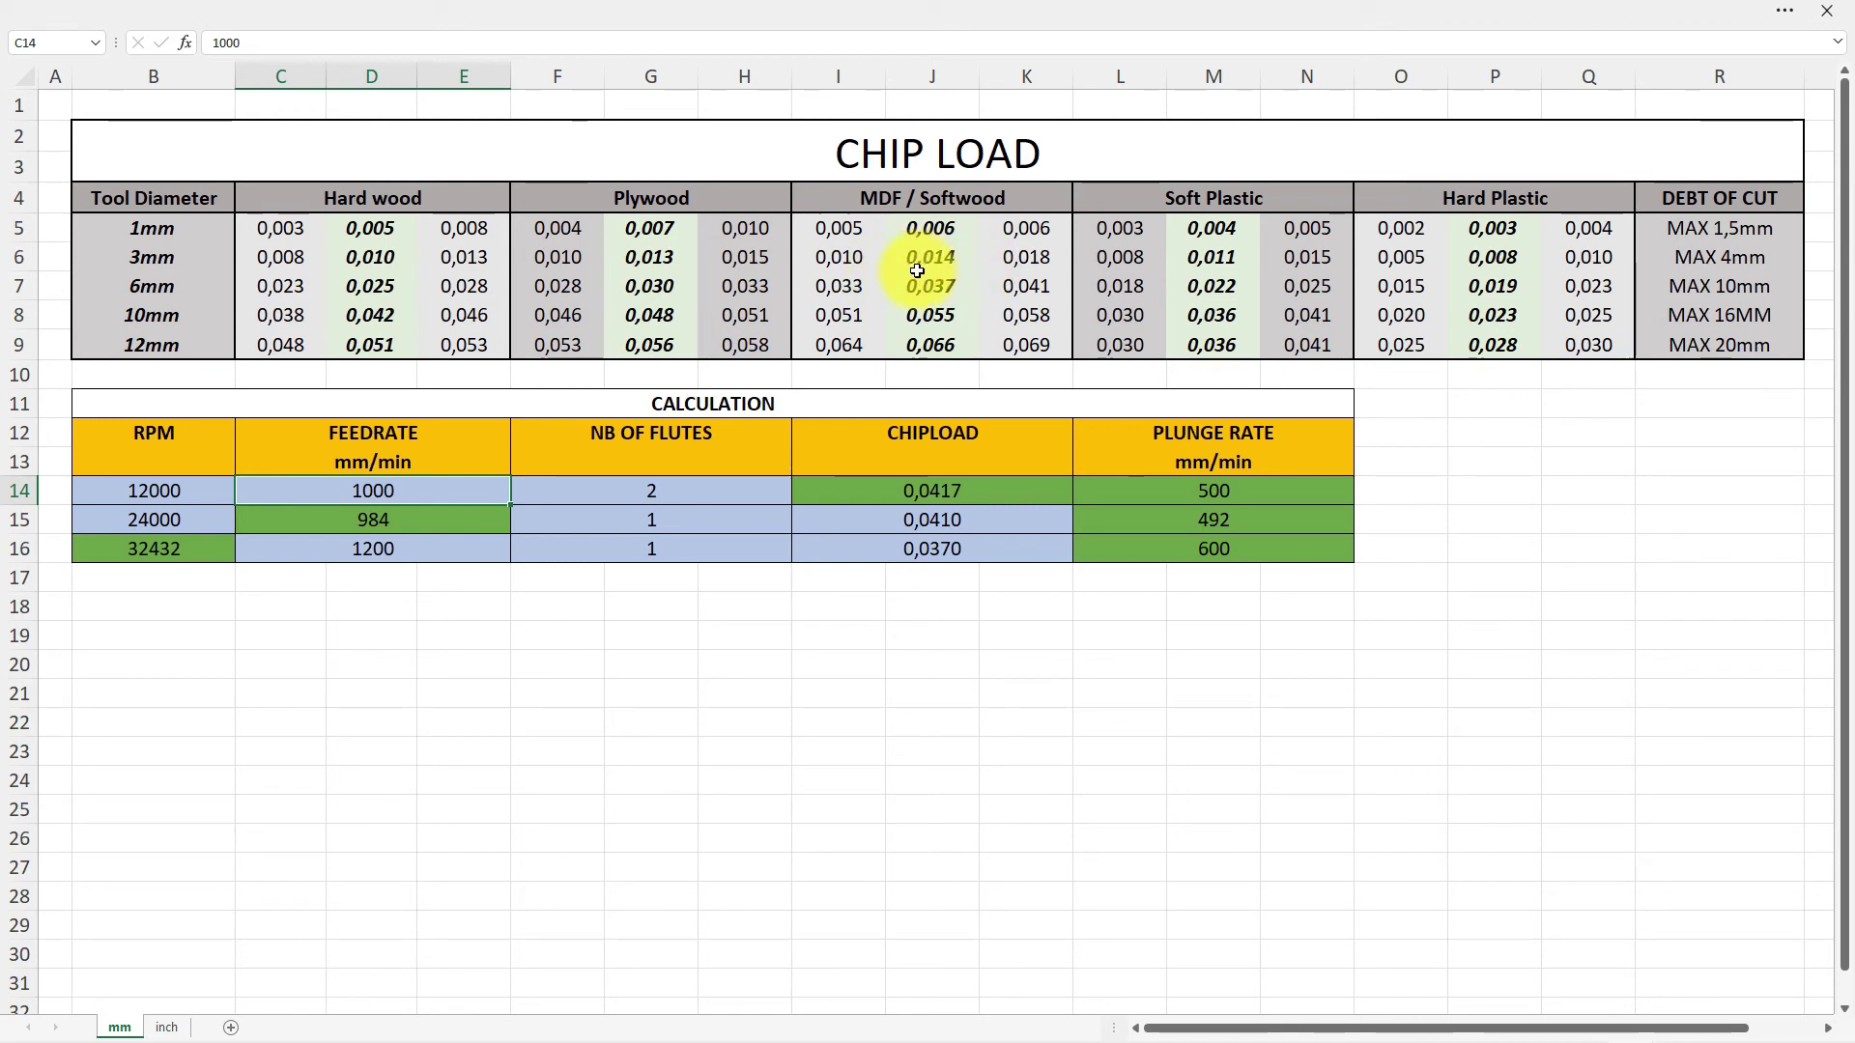
pyautogui.write('8')
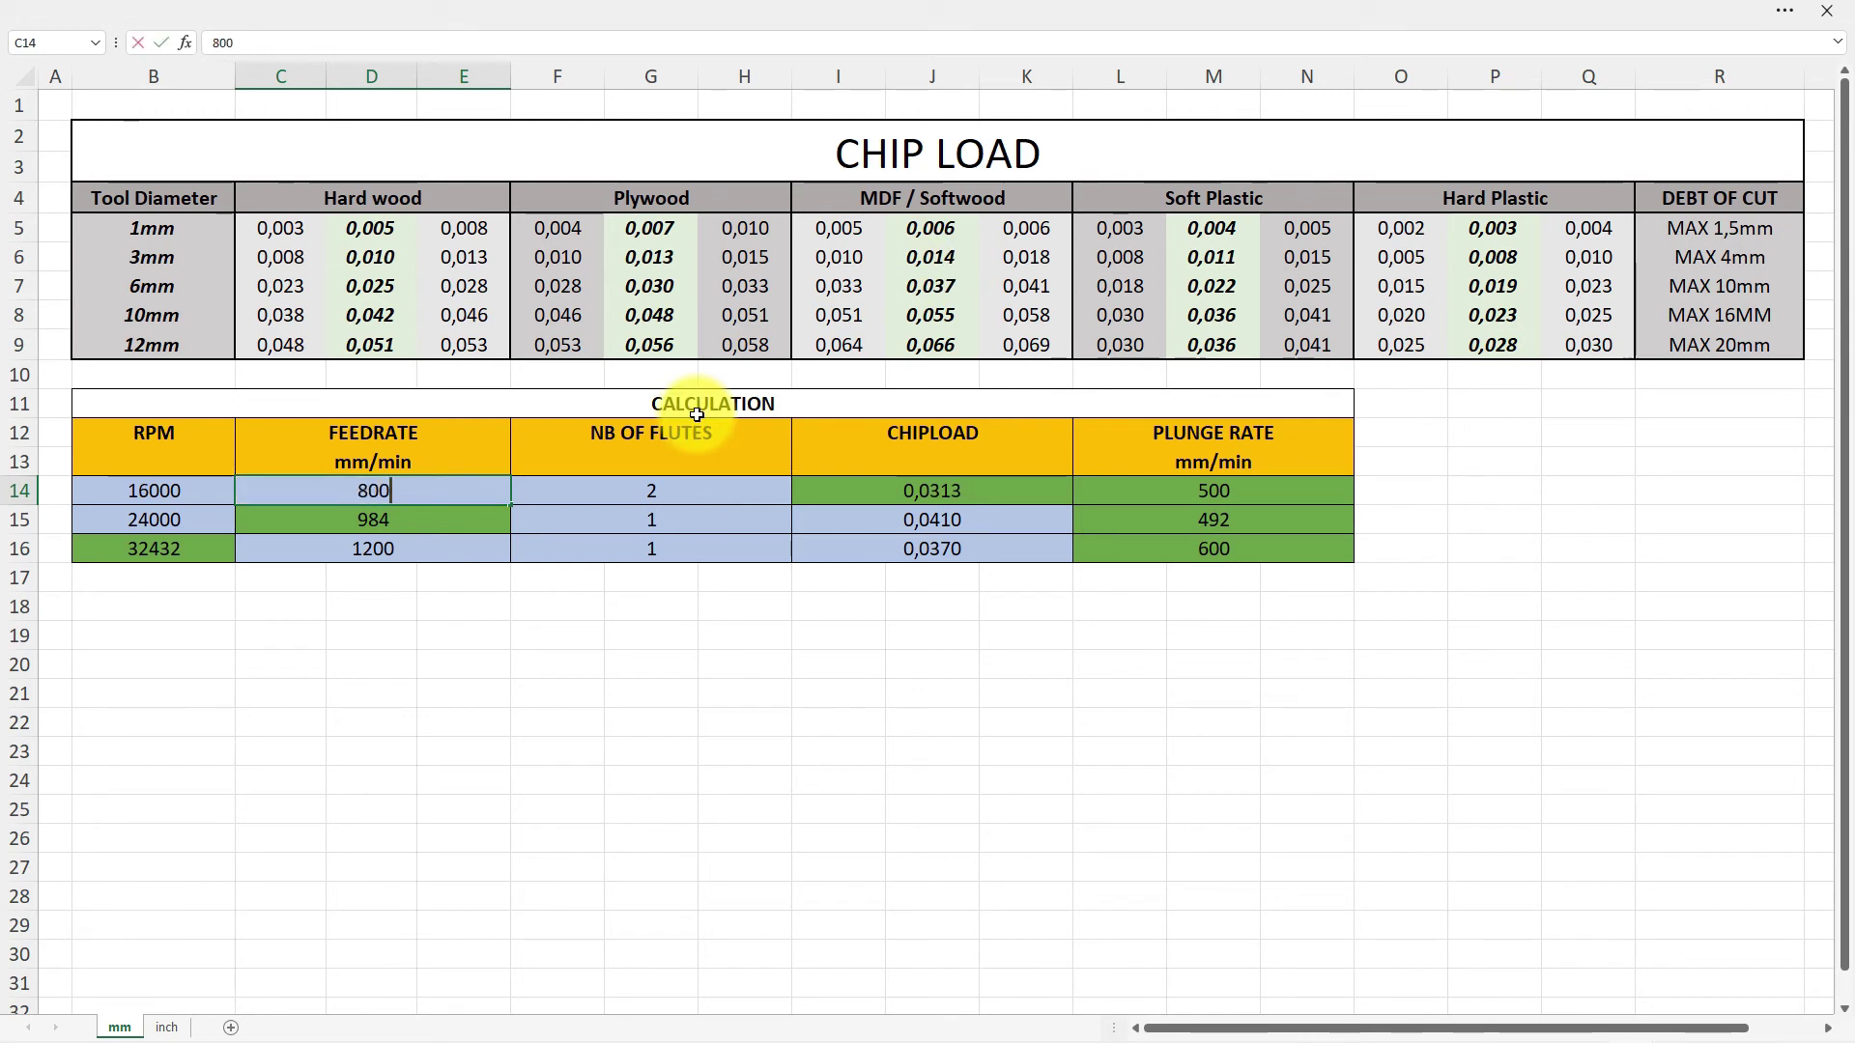
pyautogui.press('Return')
pyautogui.press('Up')
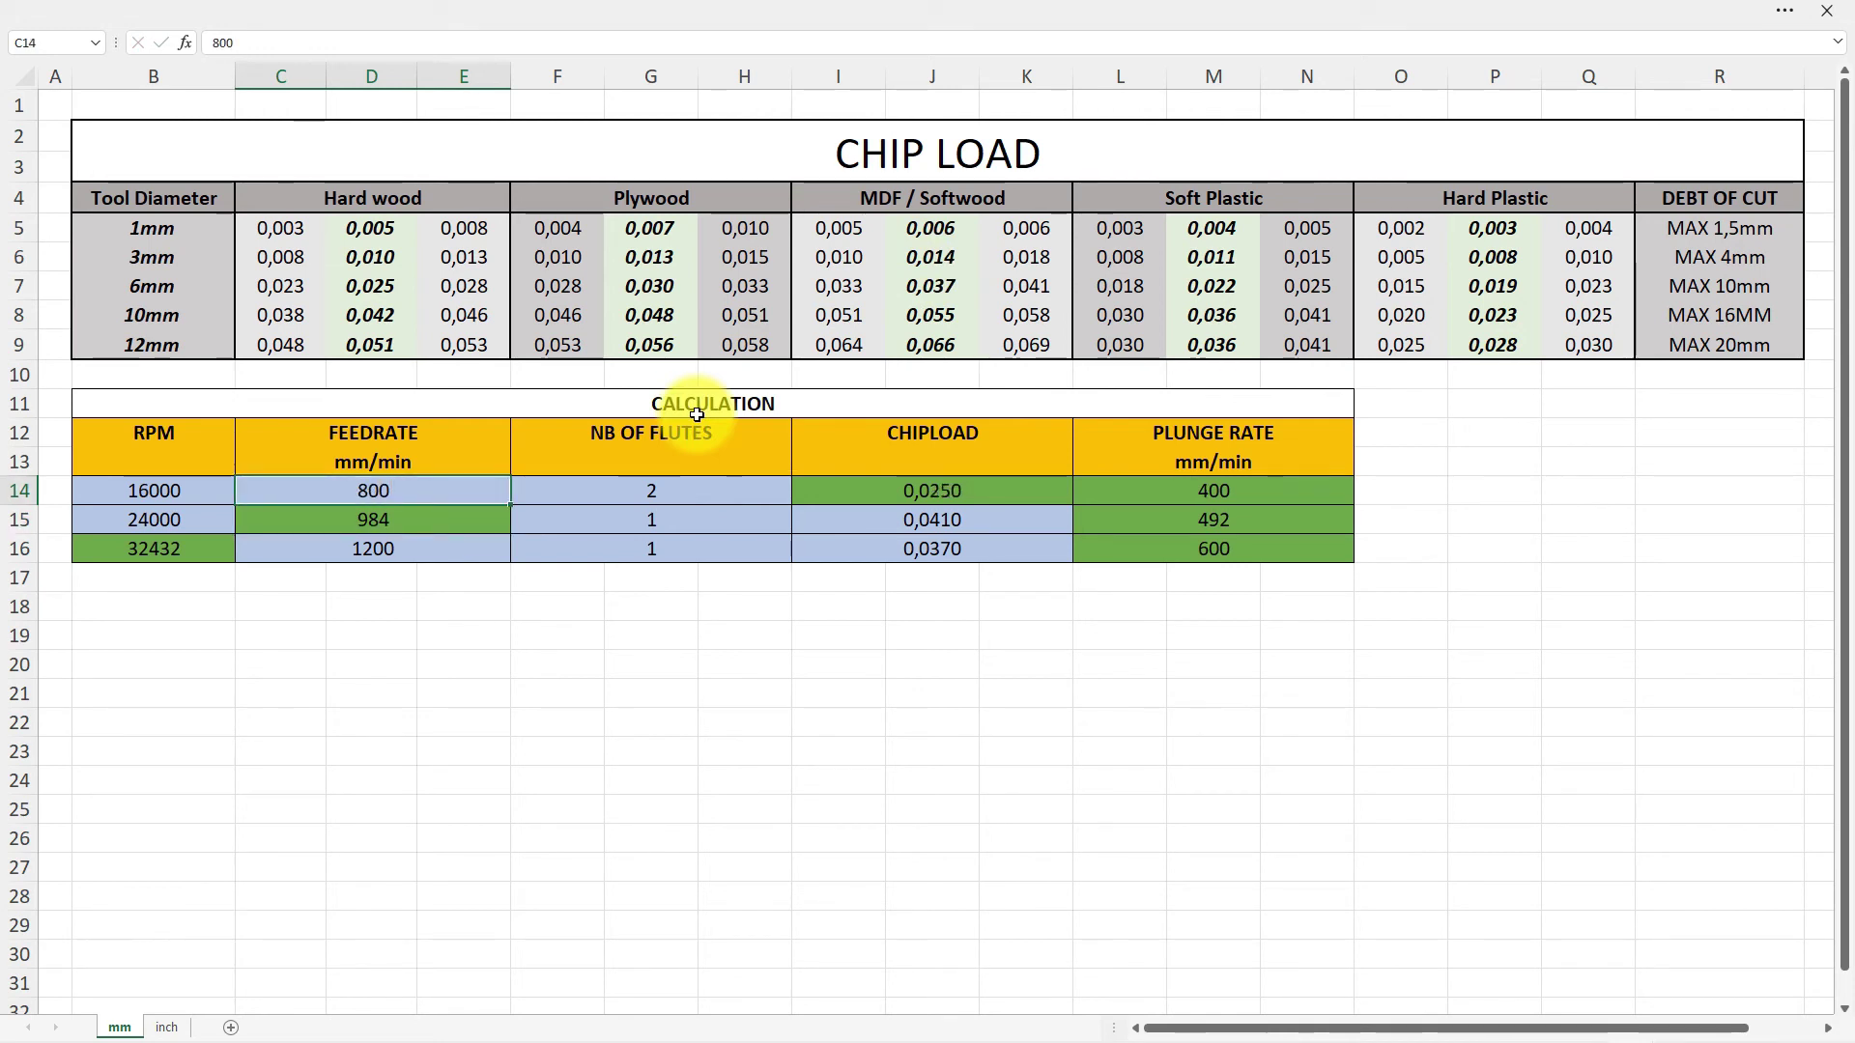
pyautogui.write('666')
pyautogui.press('Return')
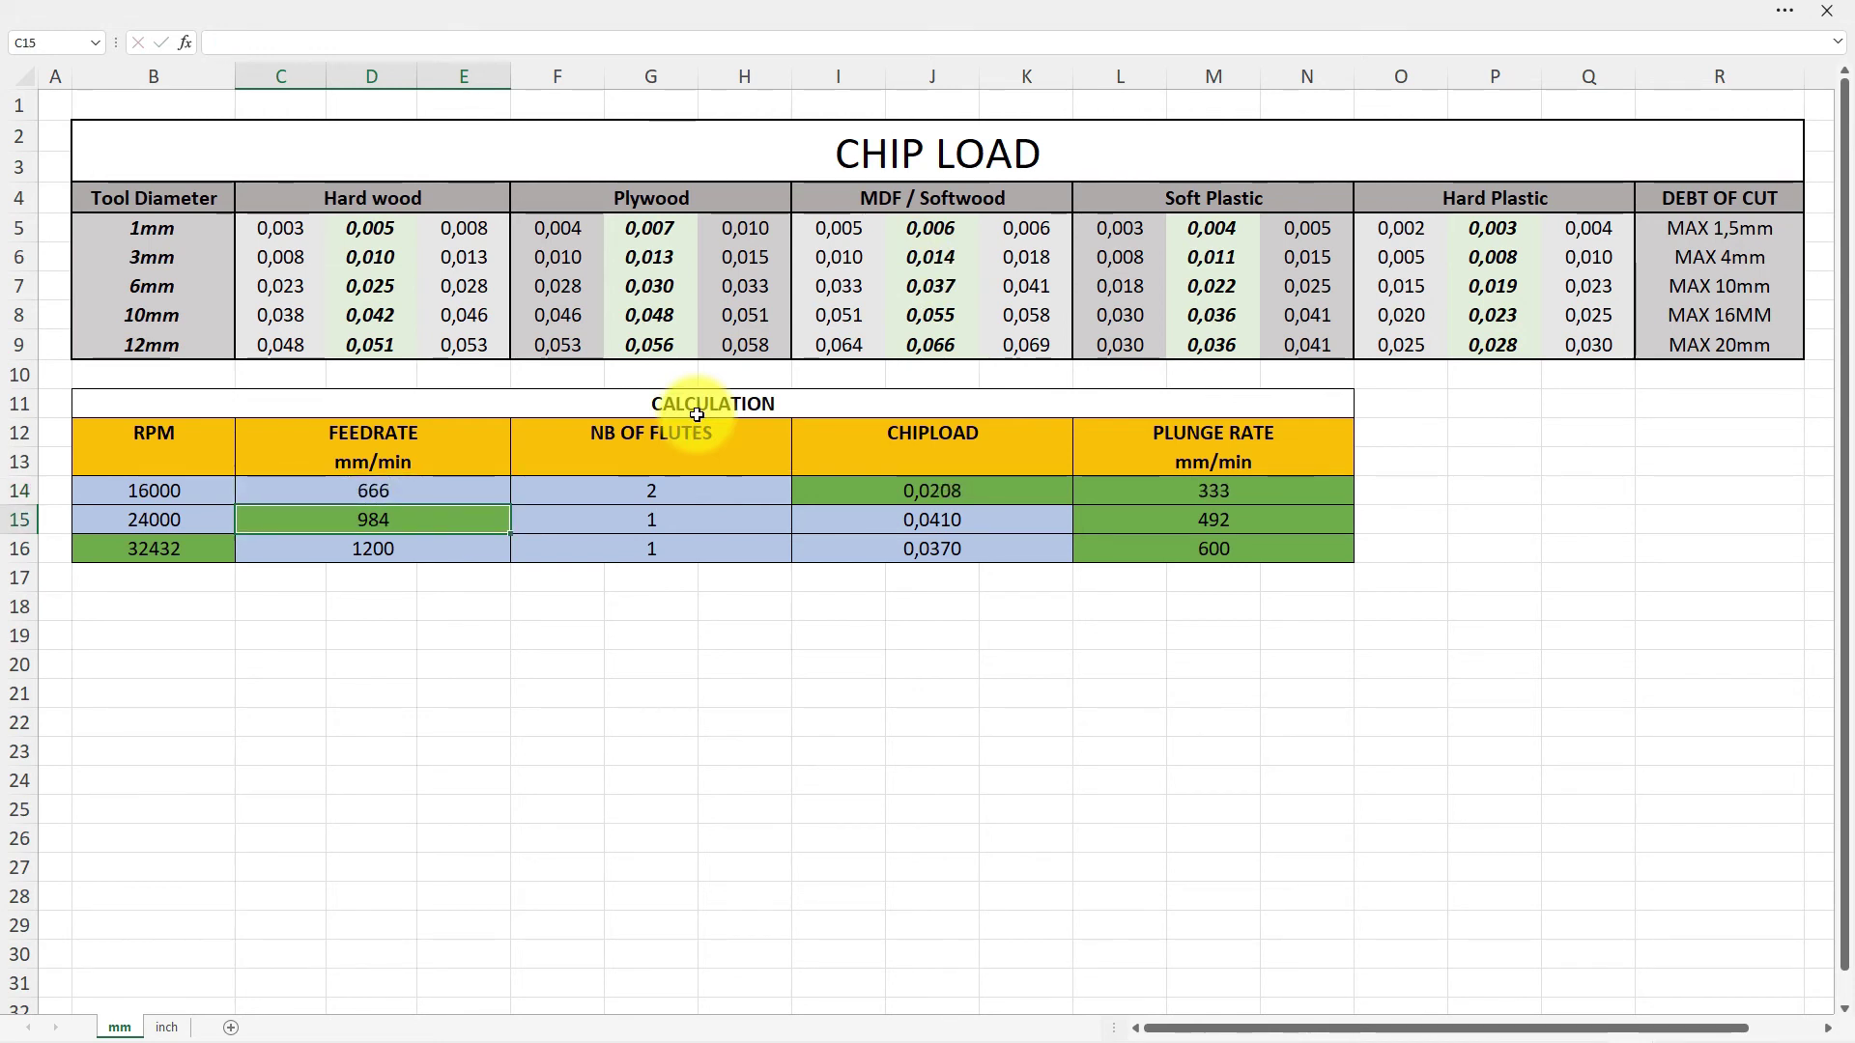
pyautogui.press('Up')
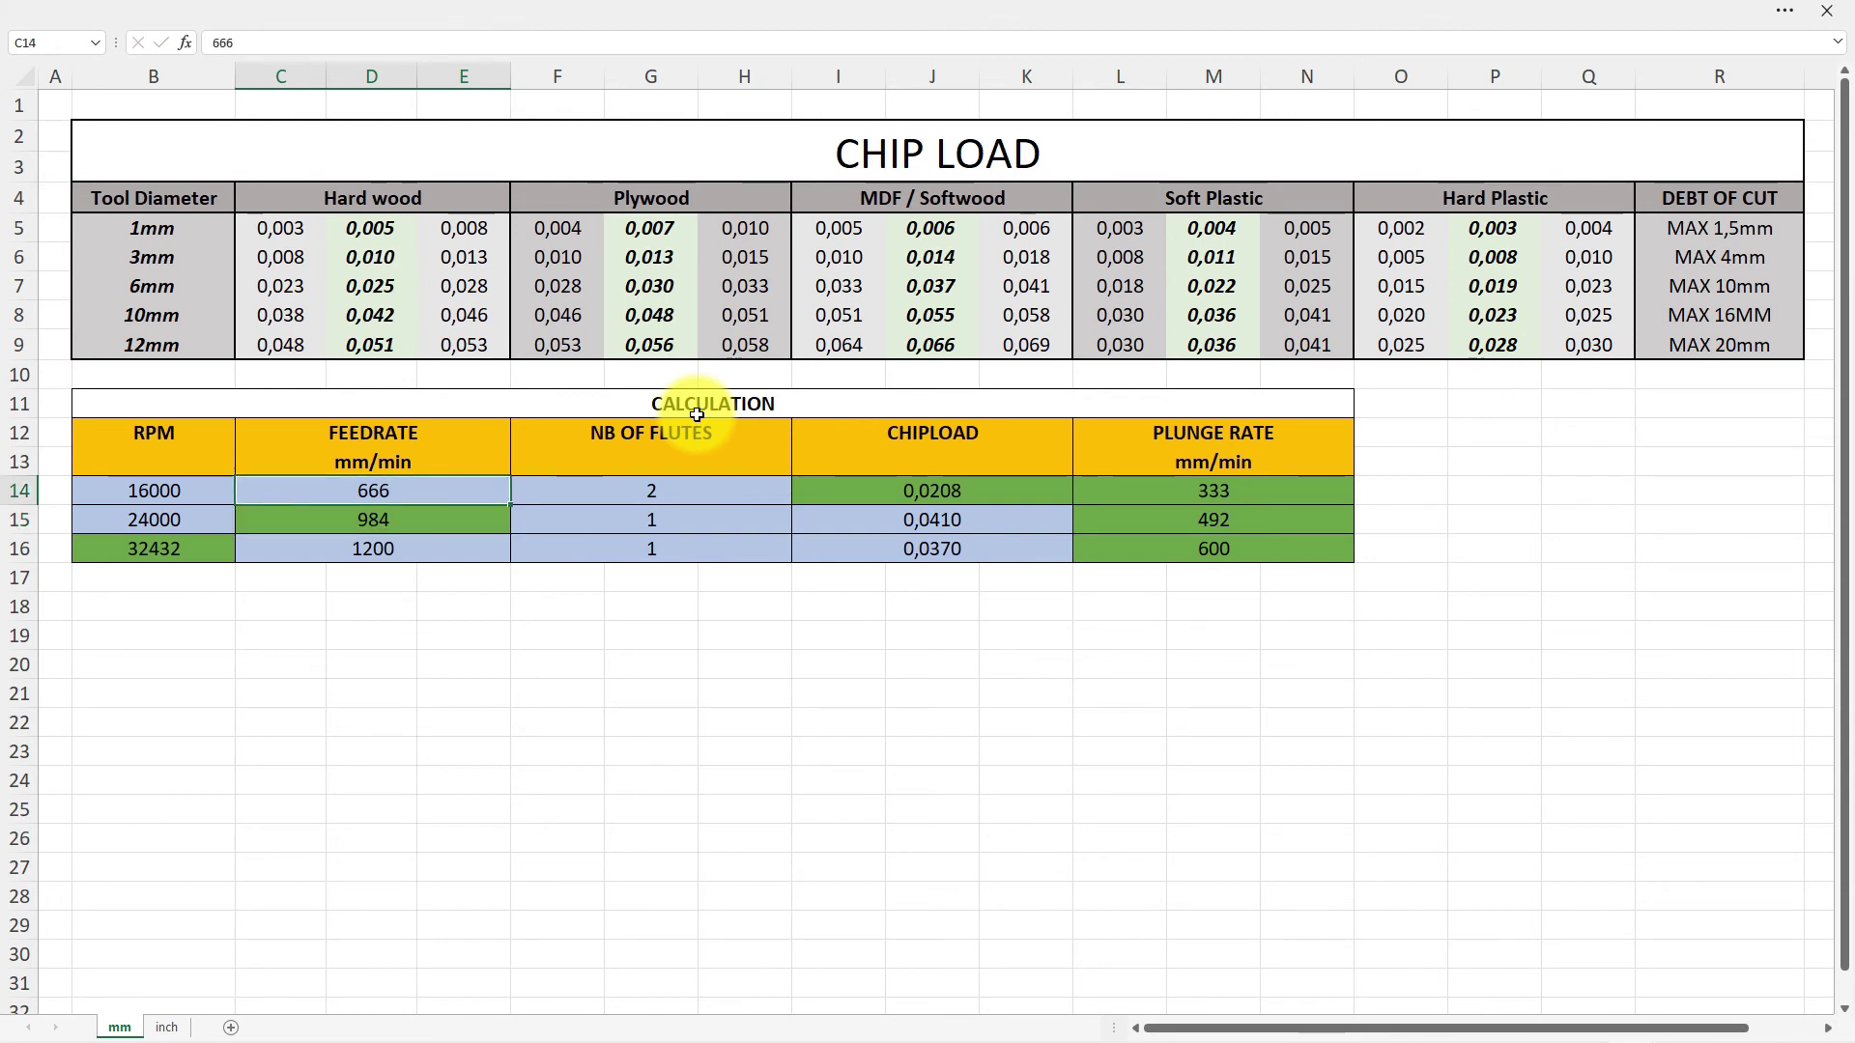
pyautogui.press('F2')
pyautogui.write('00')
pyautogui.press('Return')
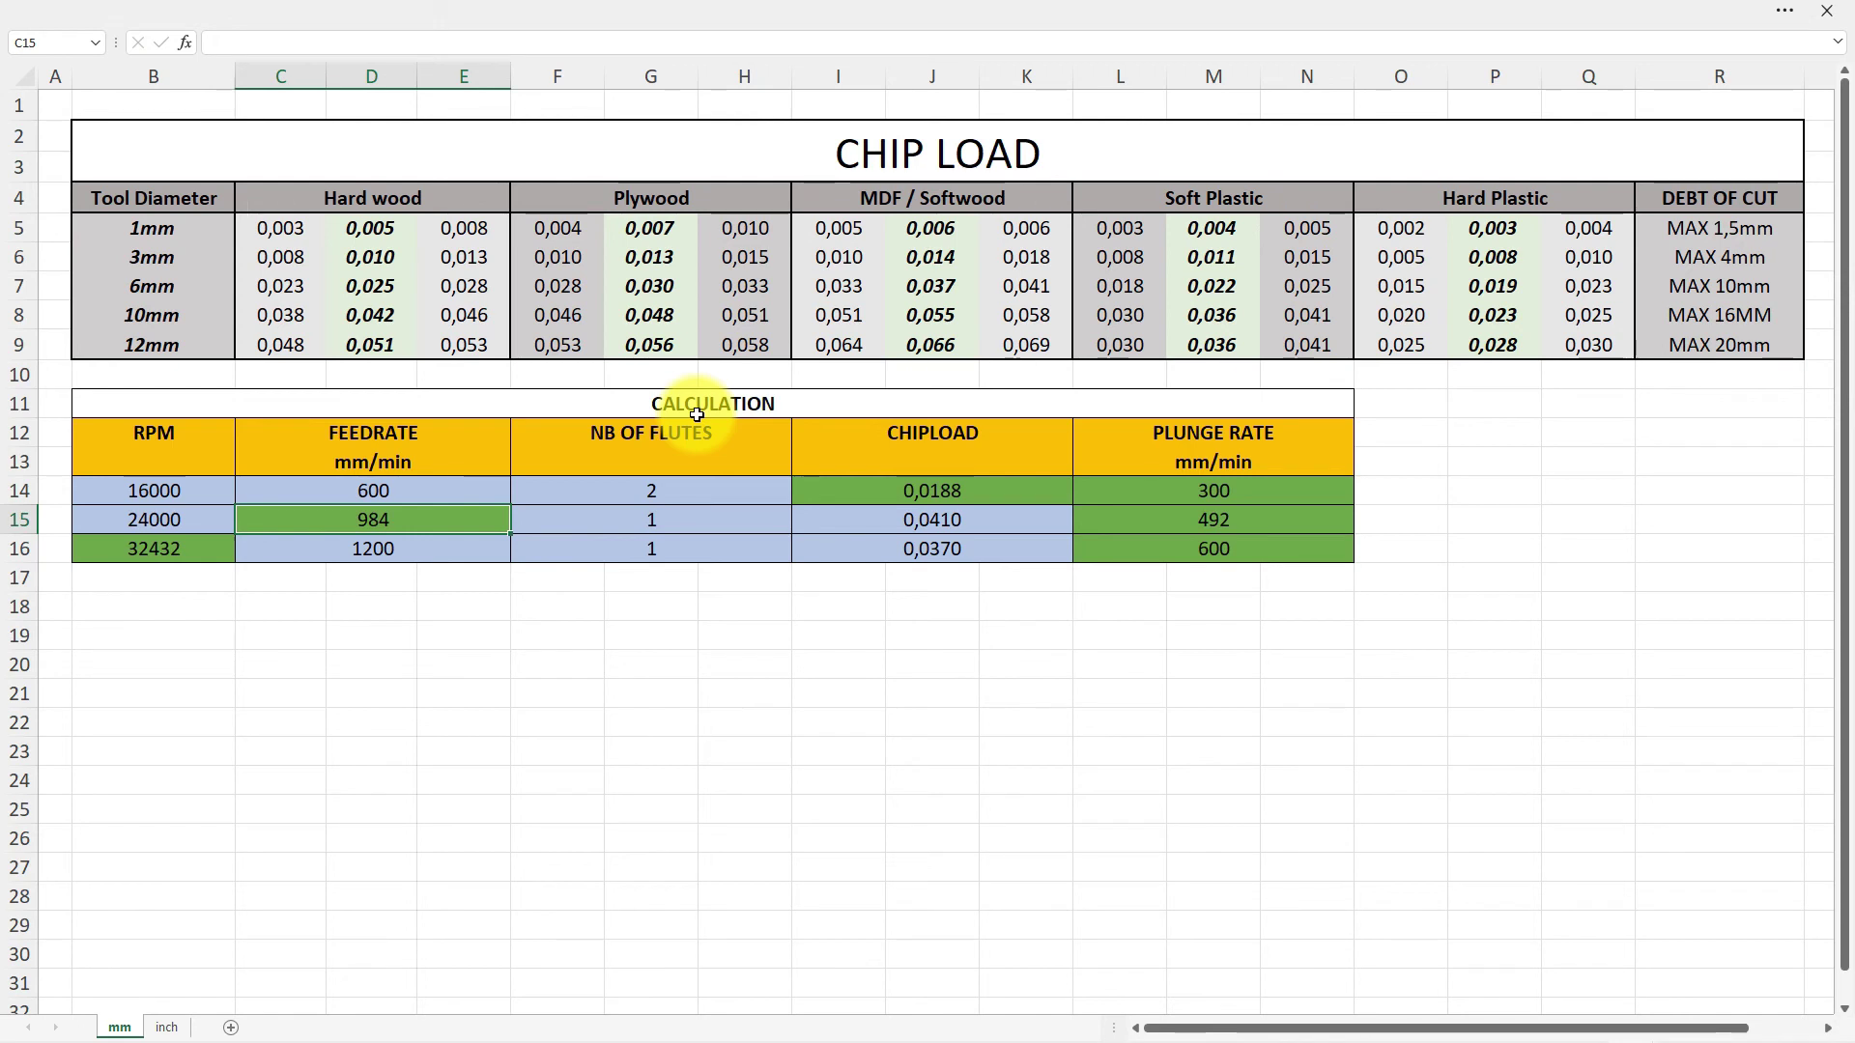
# Set row 14's RPM to 18000, then 20000, and its feed rate to 550 mm/min.
pyautogui.press('Up')
pyautogui.press('Left')
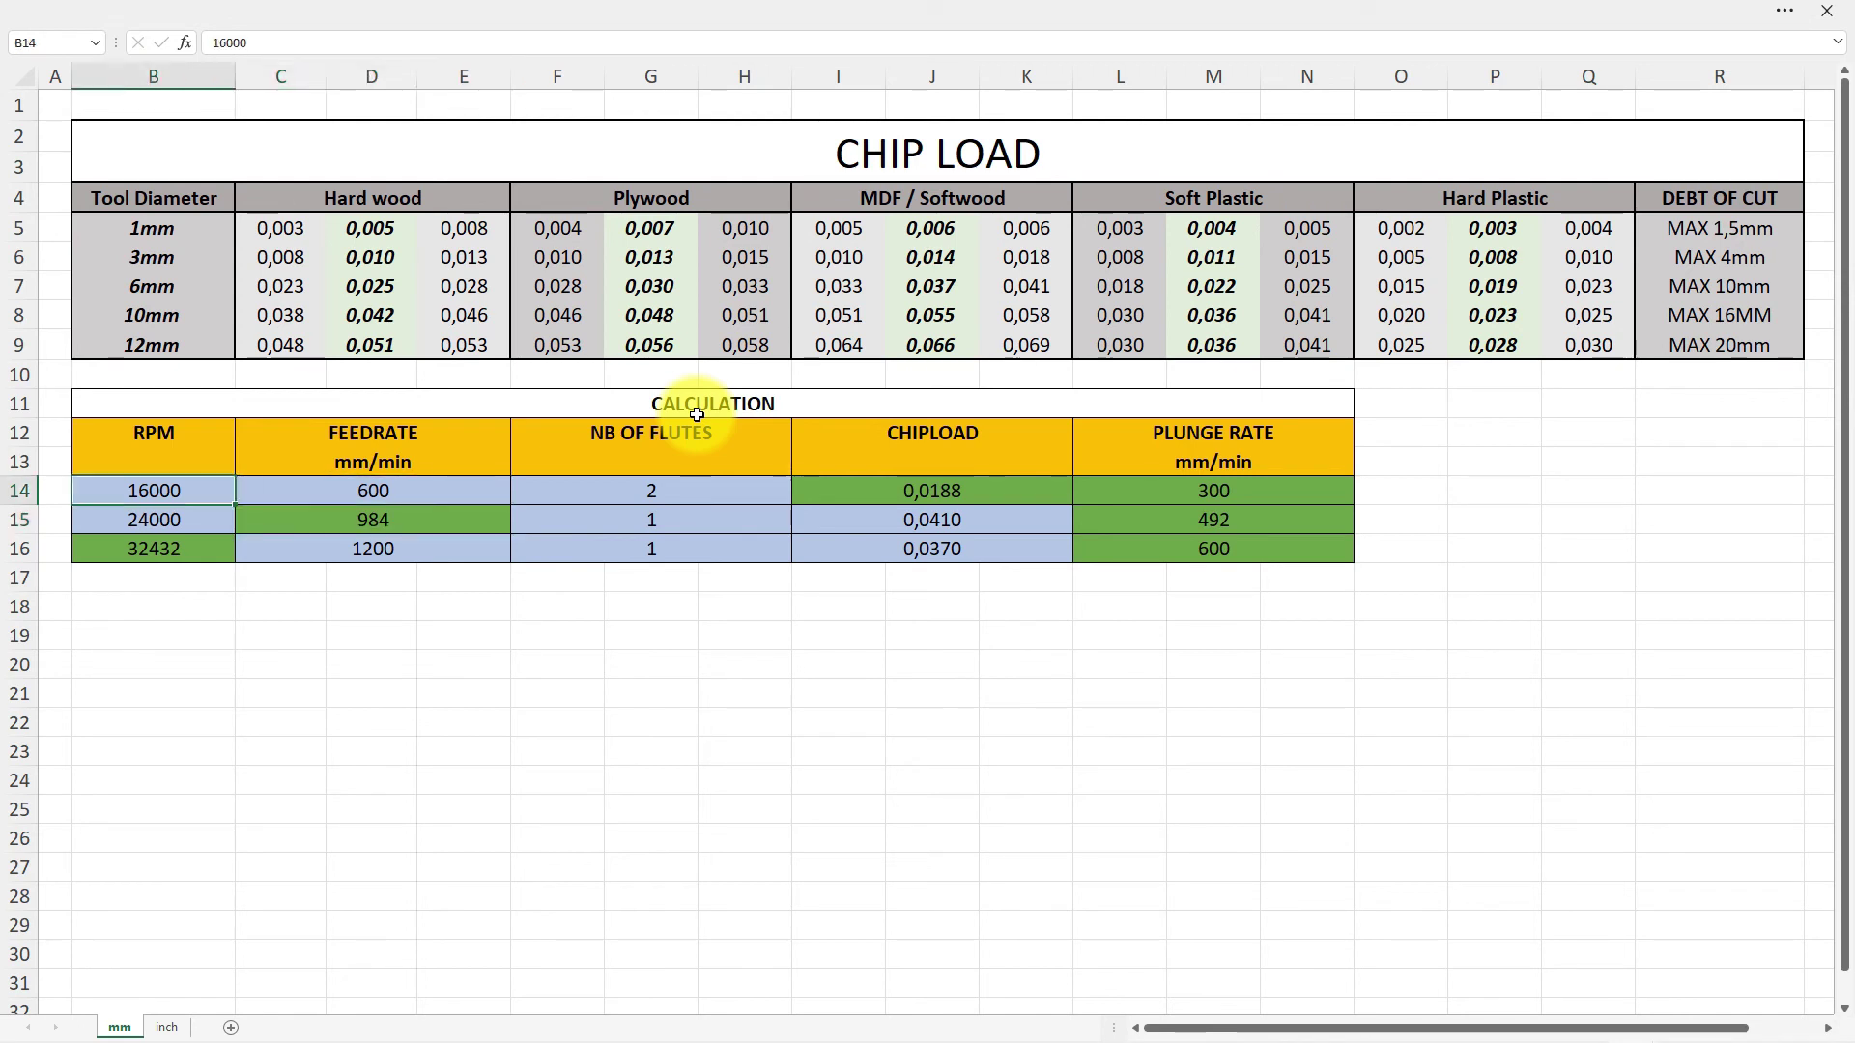
pyautogui.write('18000')
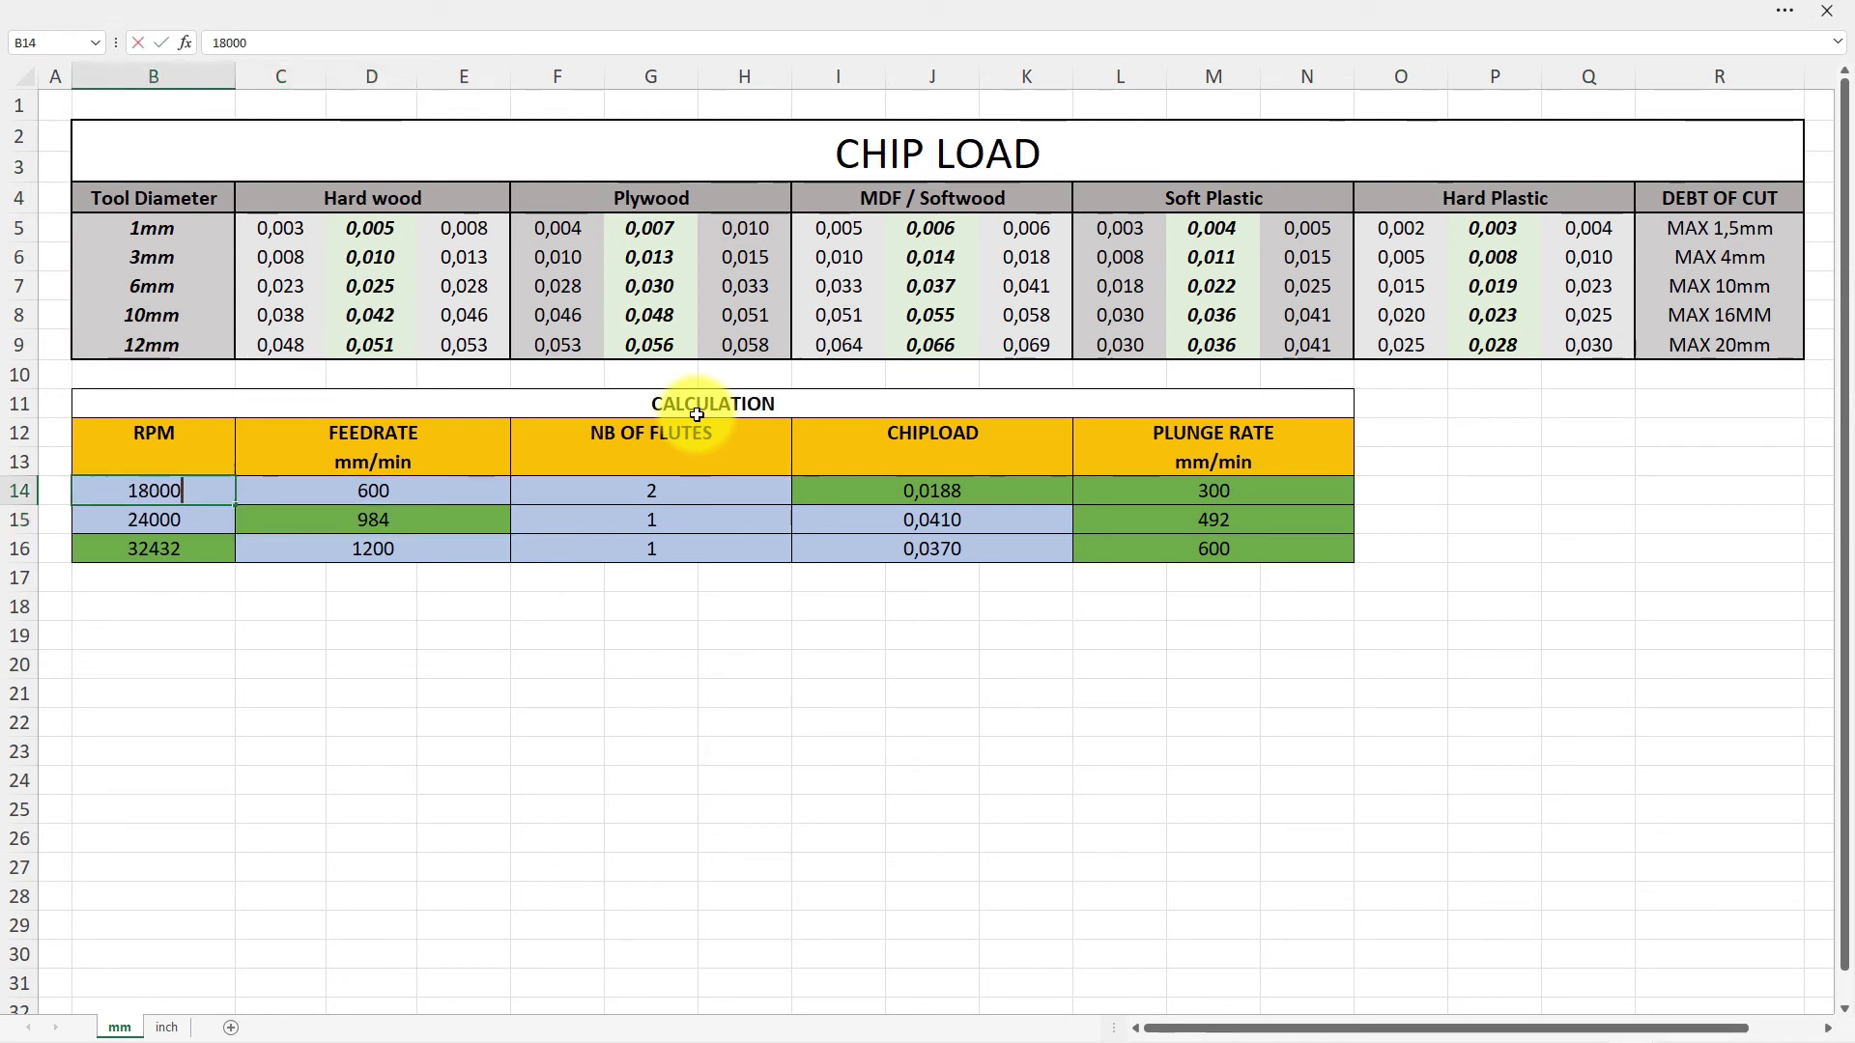
pyautogui.press('Return')
pyautogui.press('Up')
pyautogui.write('2000')
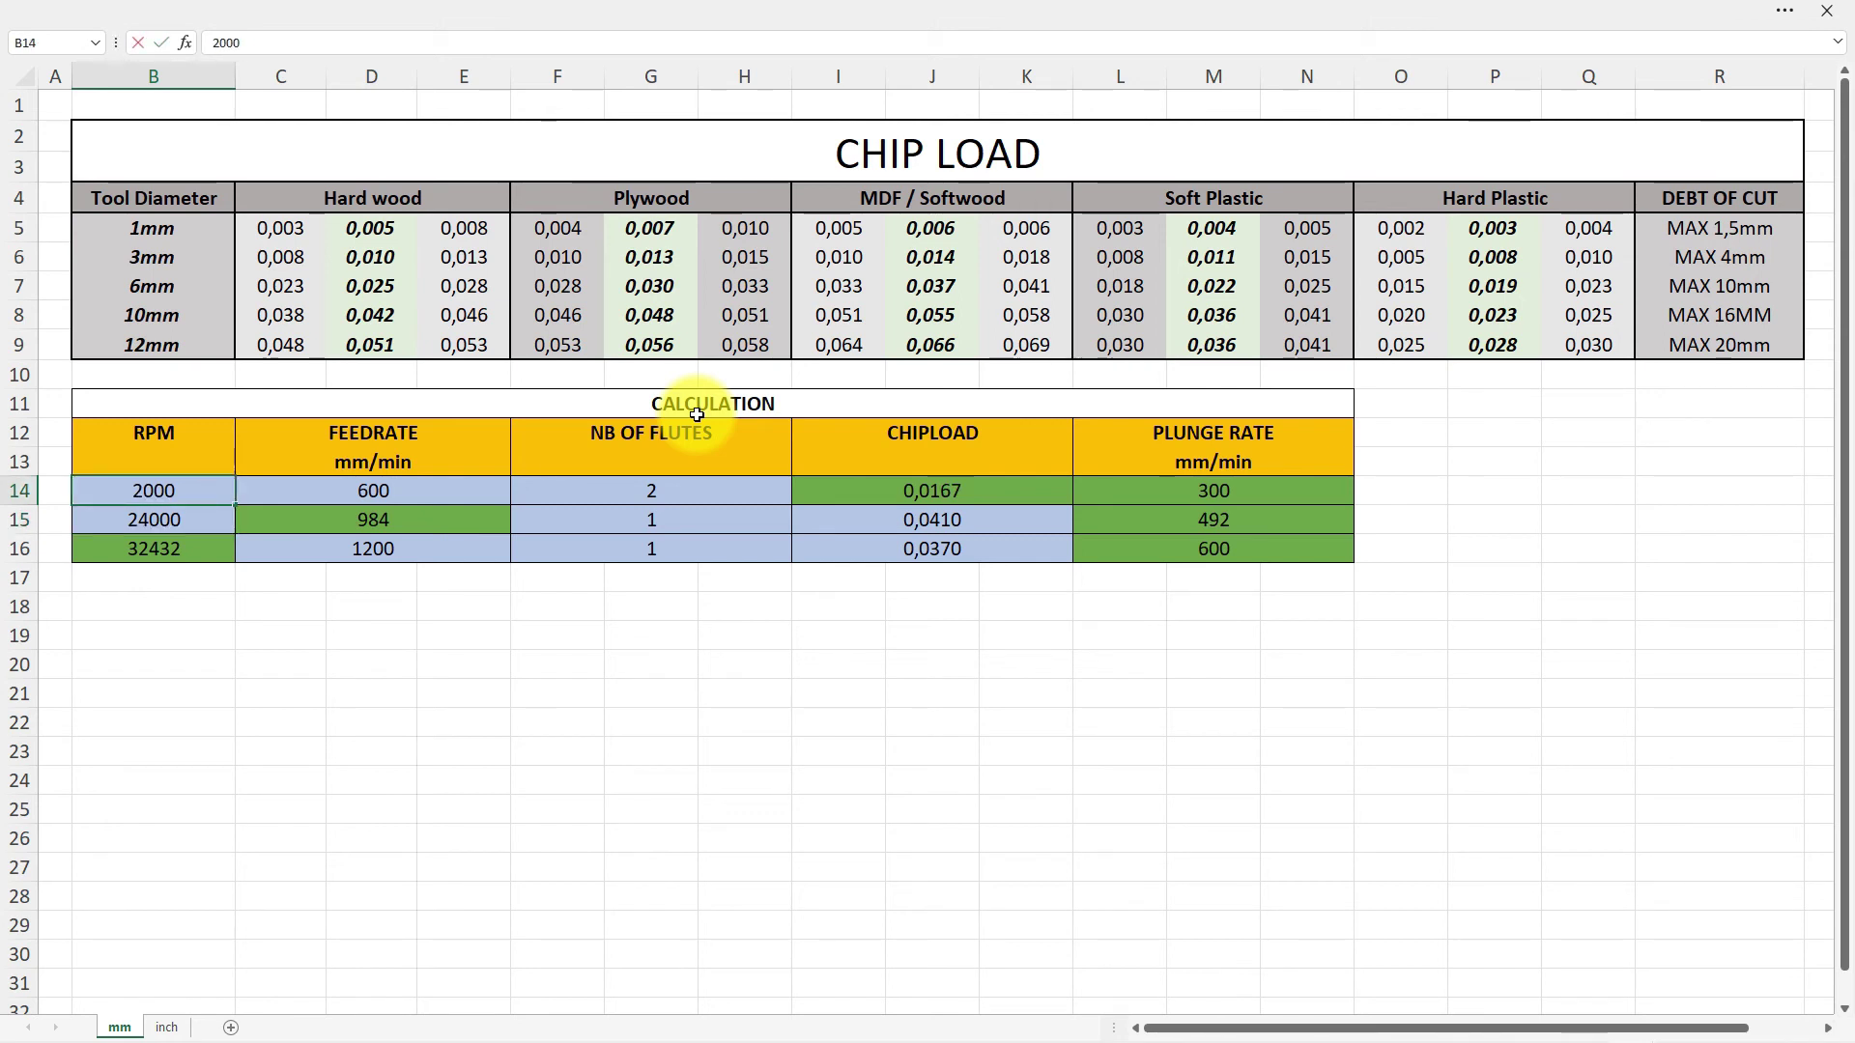
pyautogui.write('0')
pyautogui.press('Return')
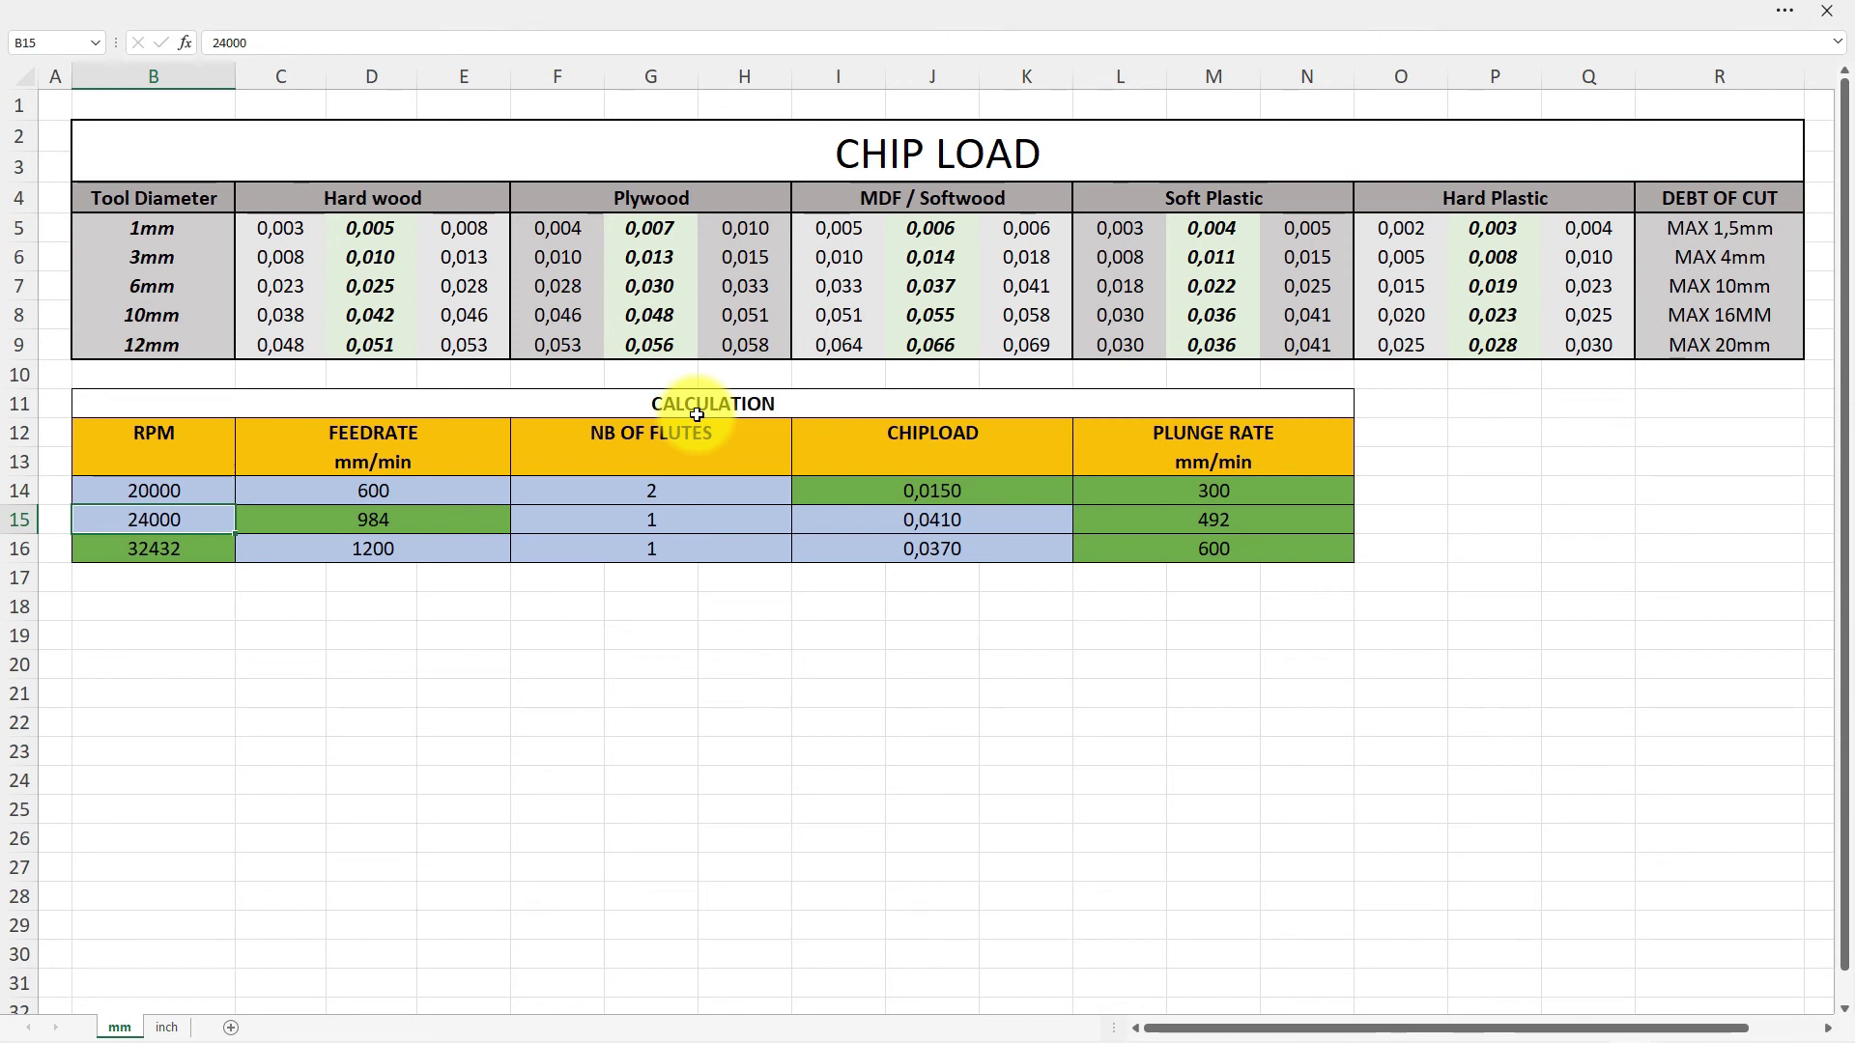
pyautogui.press('Up')
pyautogui.press('Right')
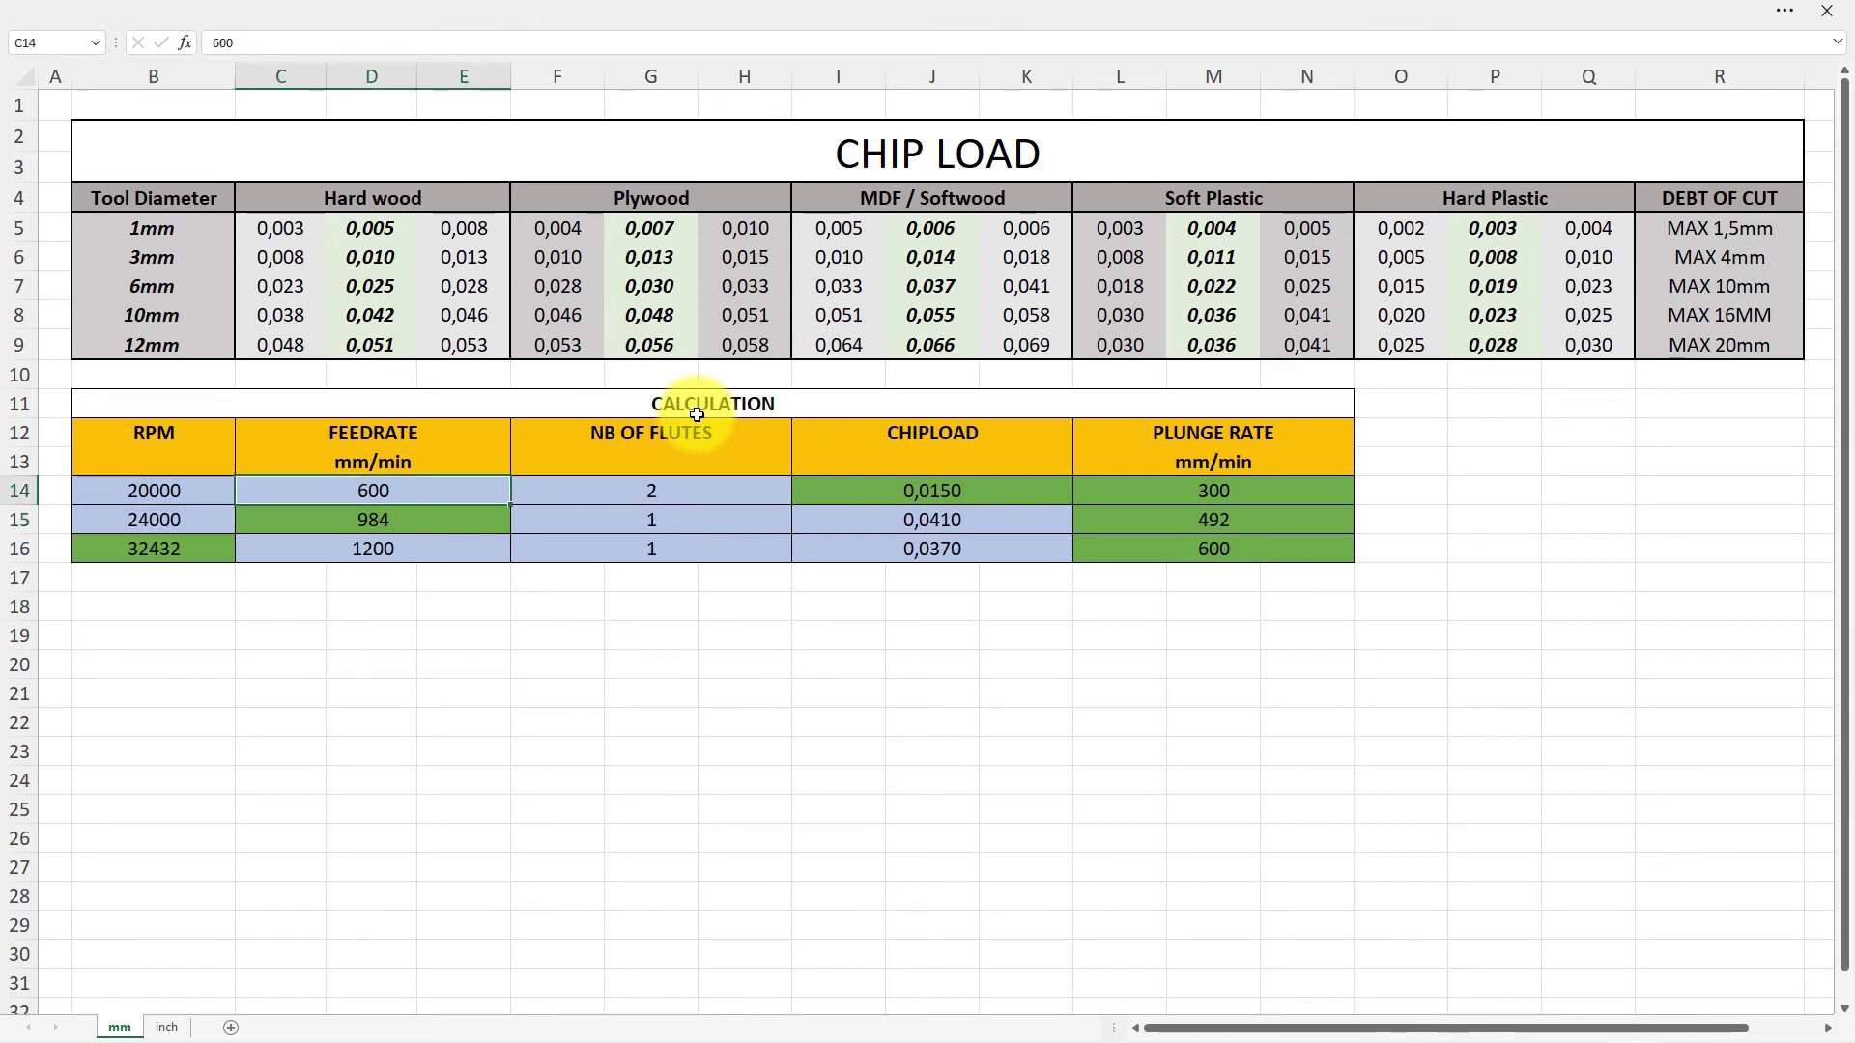
pyautogui.write('5500')
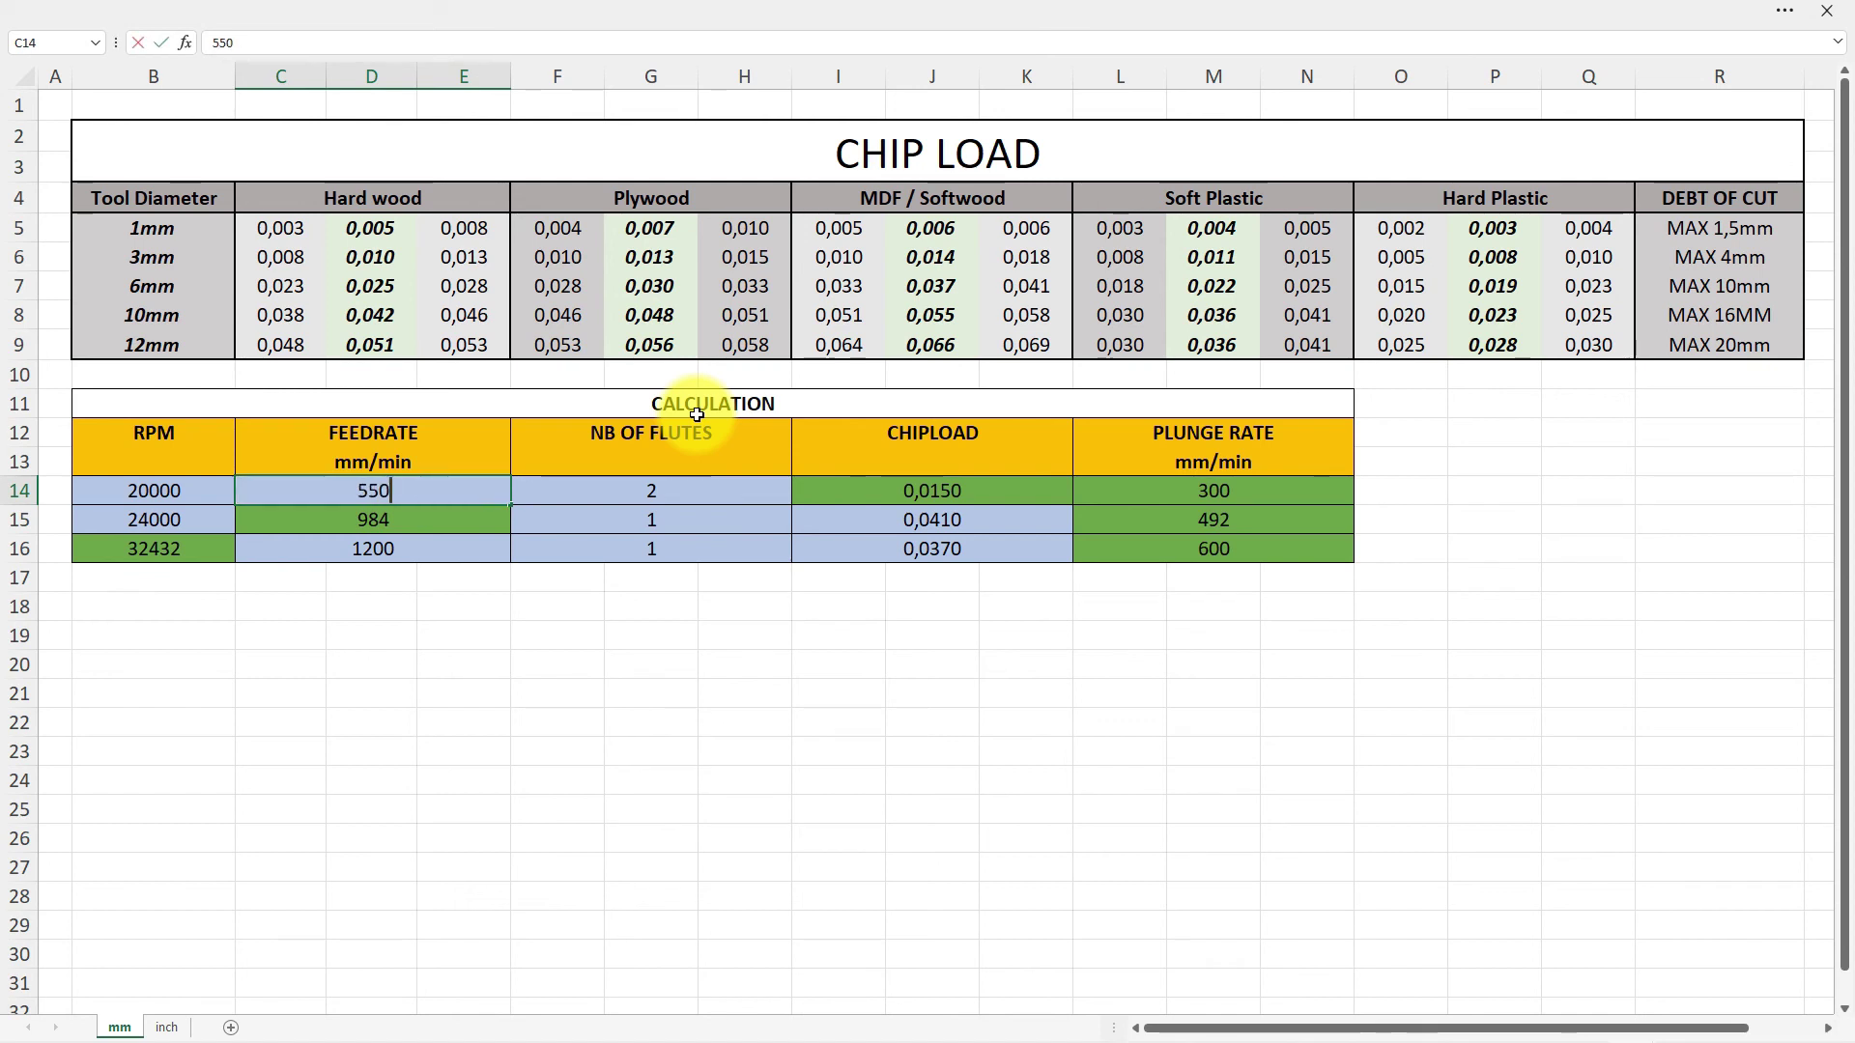
pyautogui.press('Return')
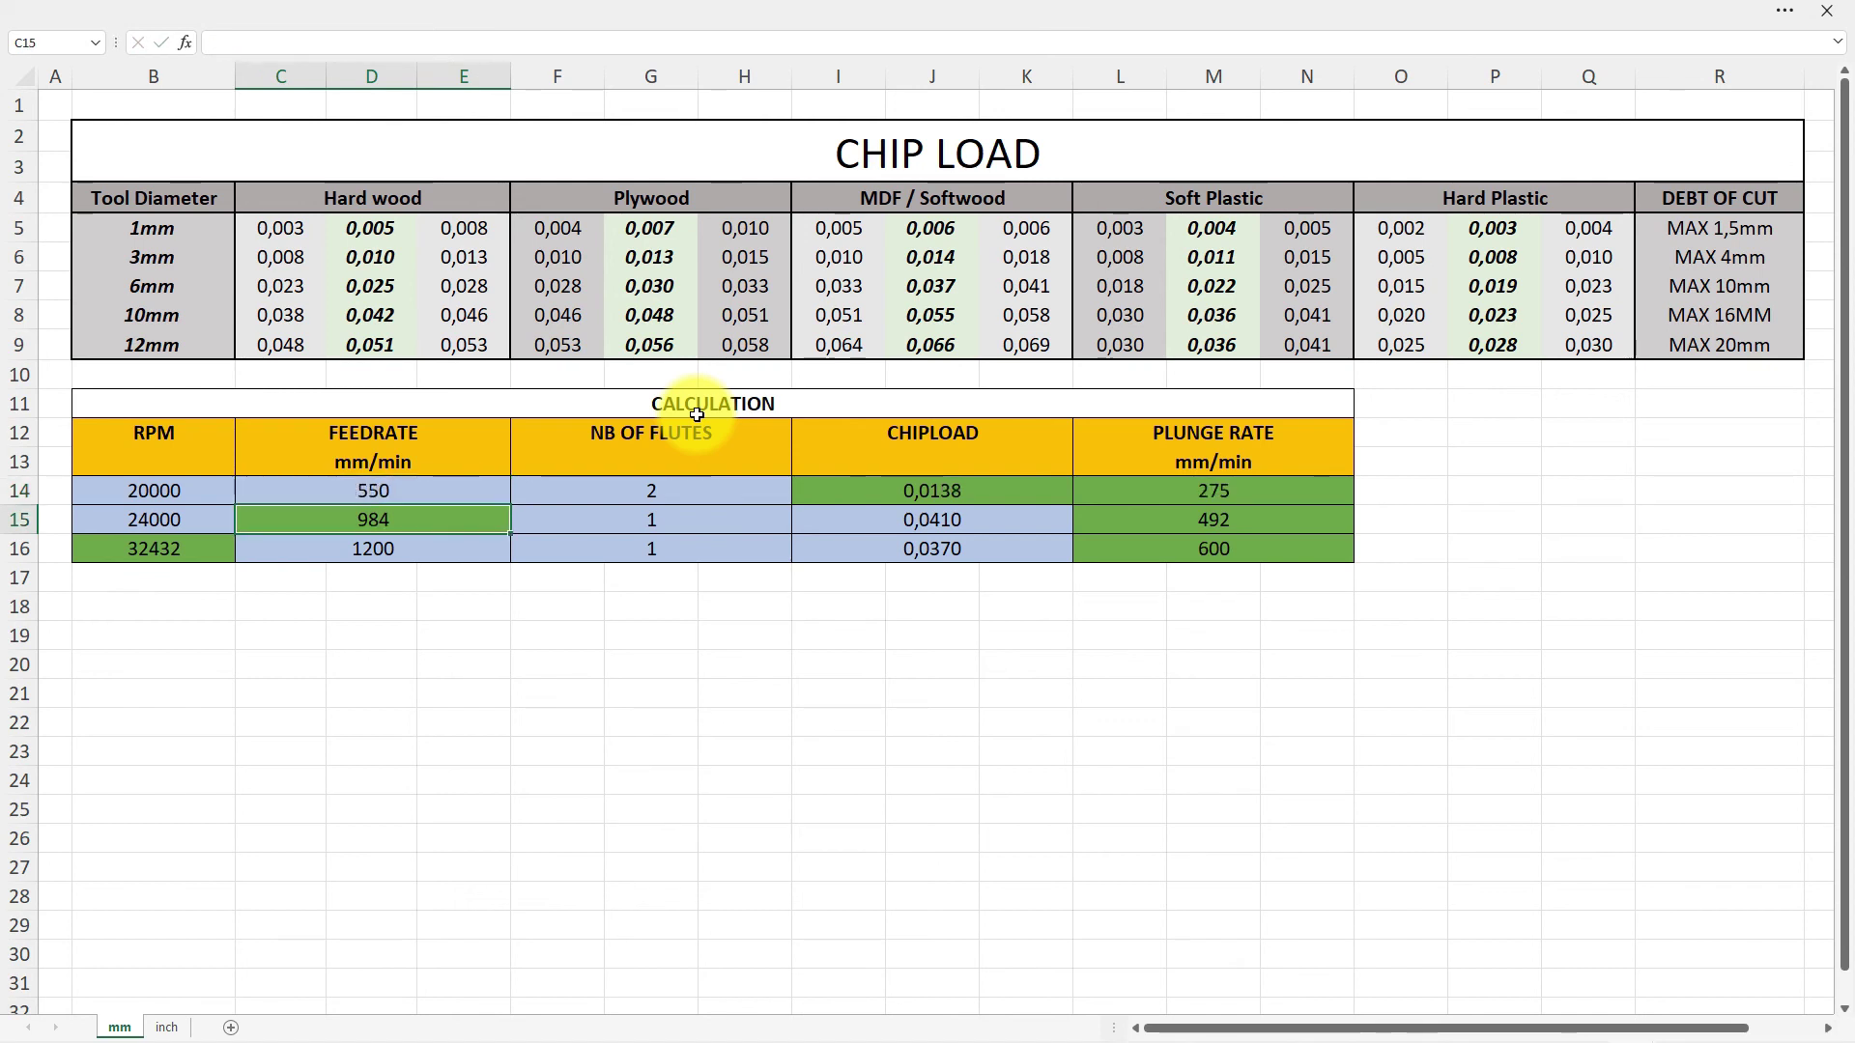